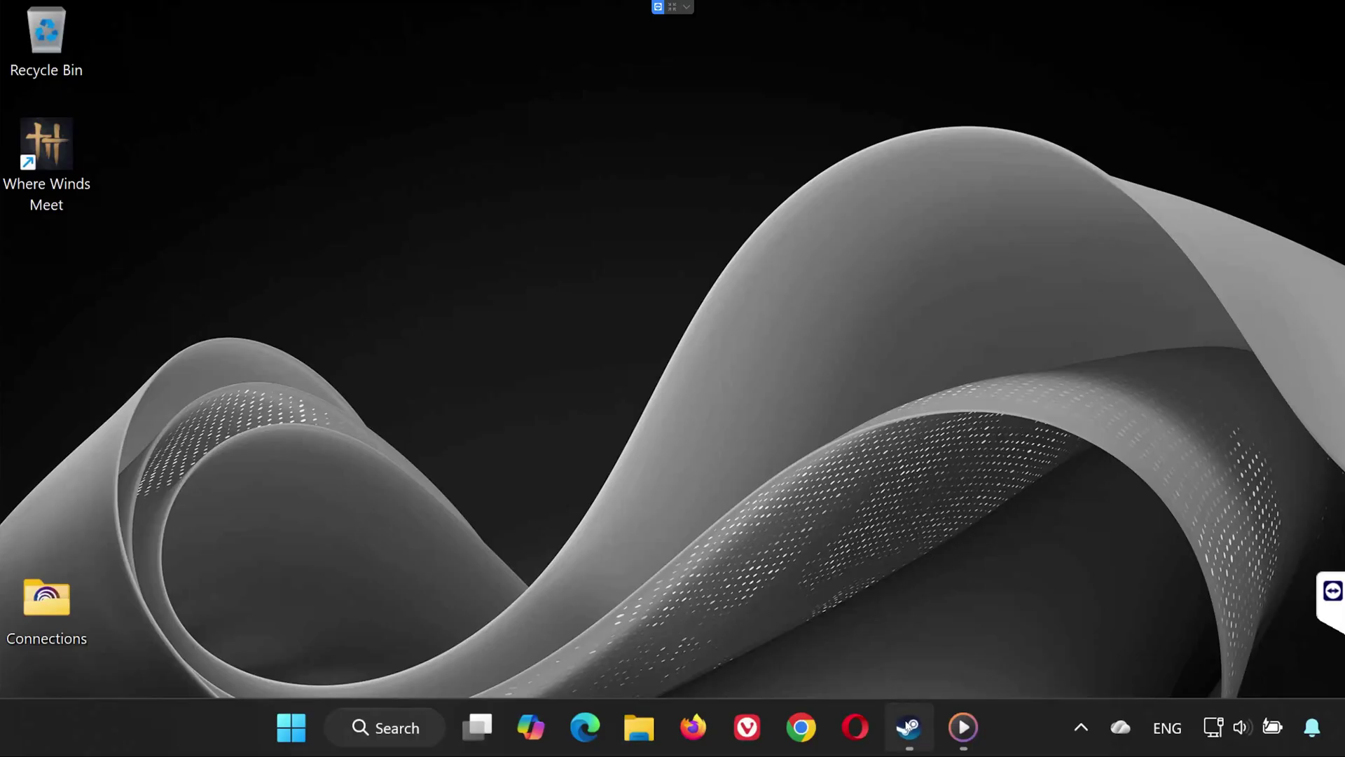
Open the Steam library and verify the integrity of the game files for Where Winds Meet.
click(908, 727)
click(217, 58)
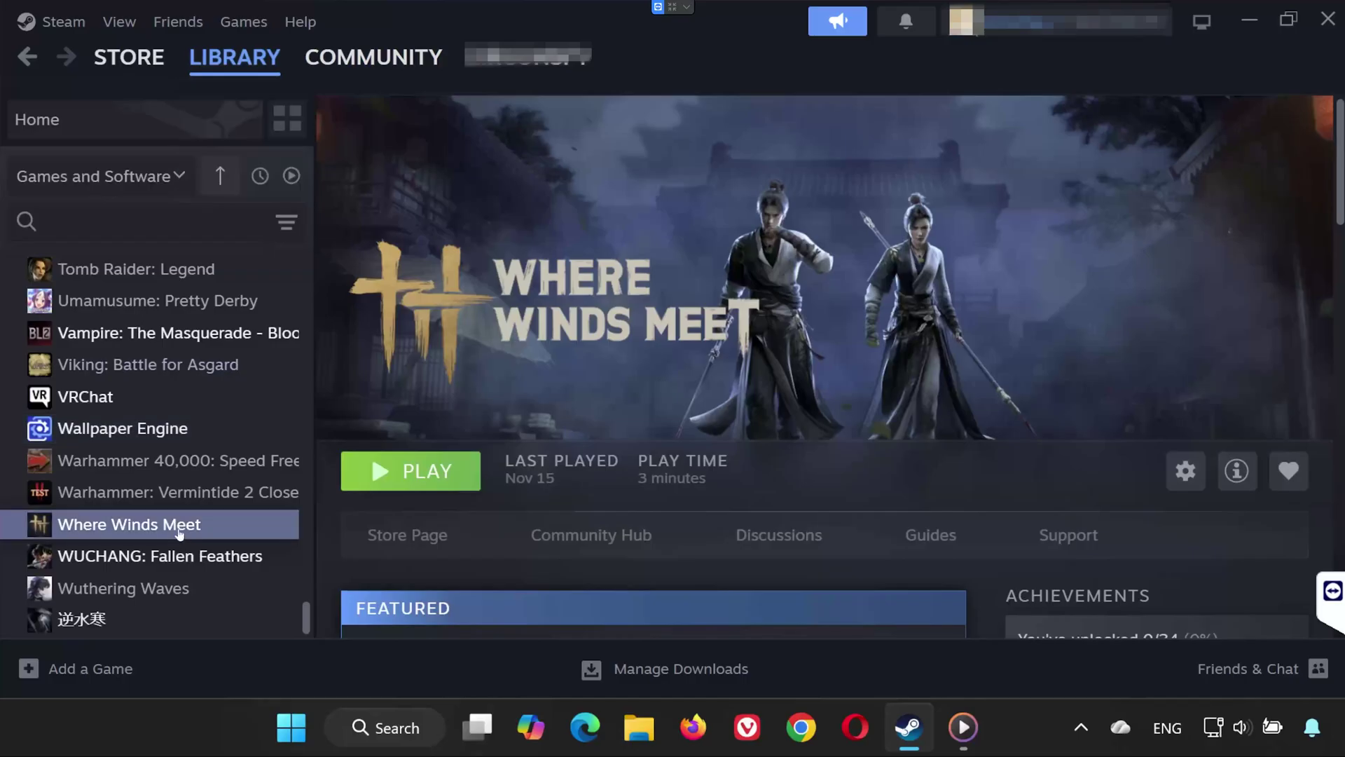
right_click(181, 530)
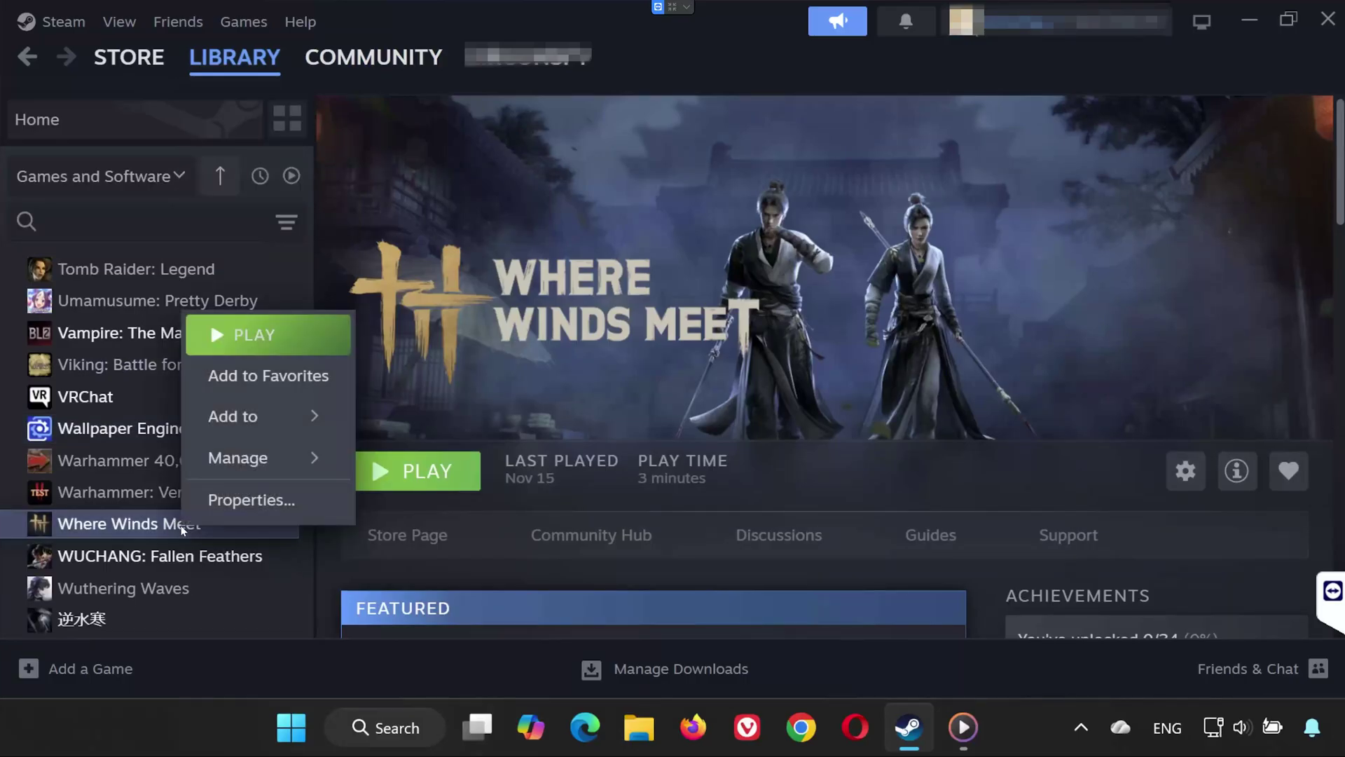
click(218, 502)
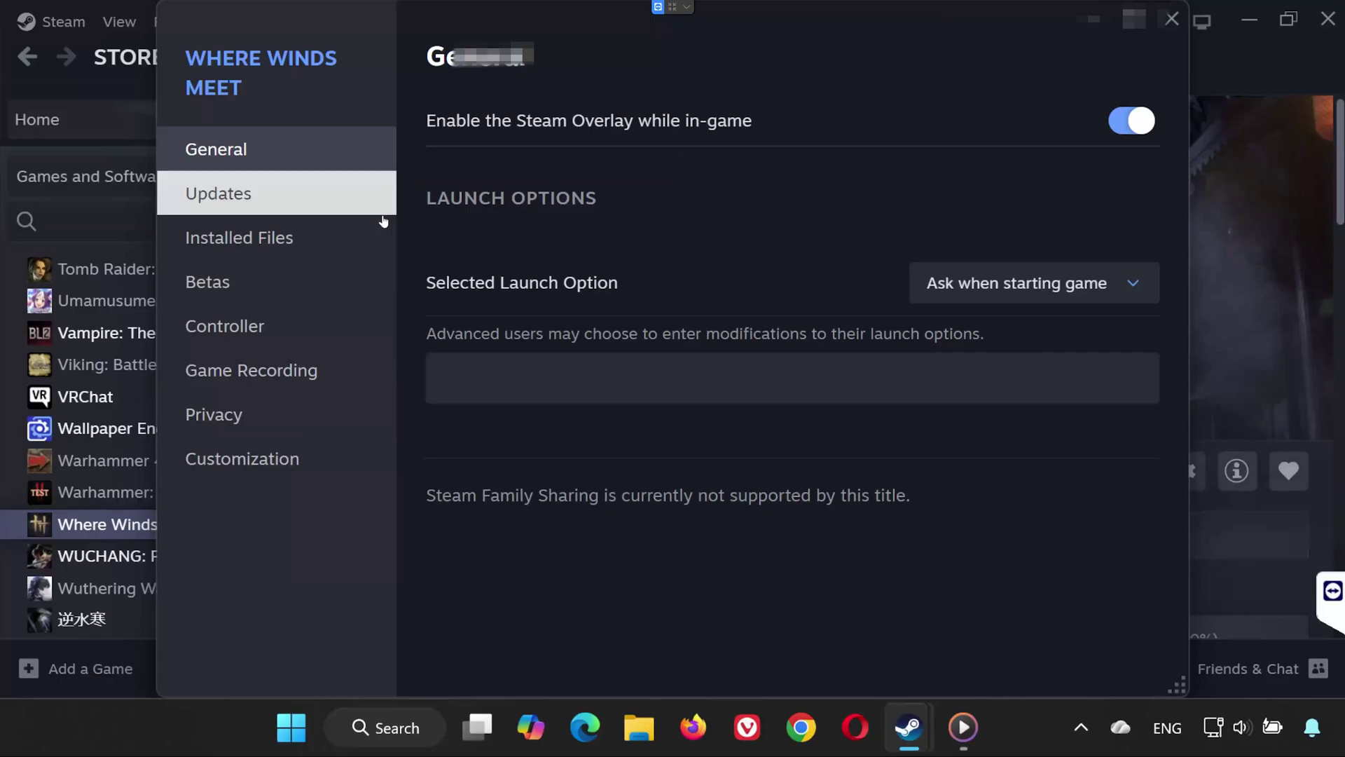
click(300, 238)
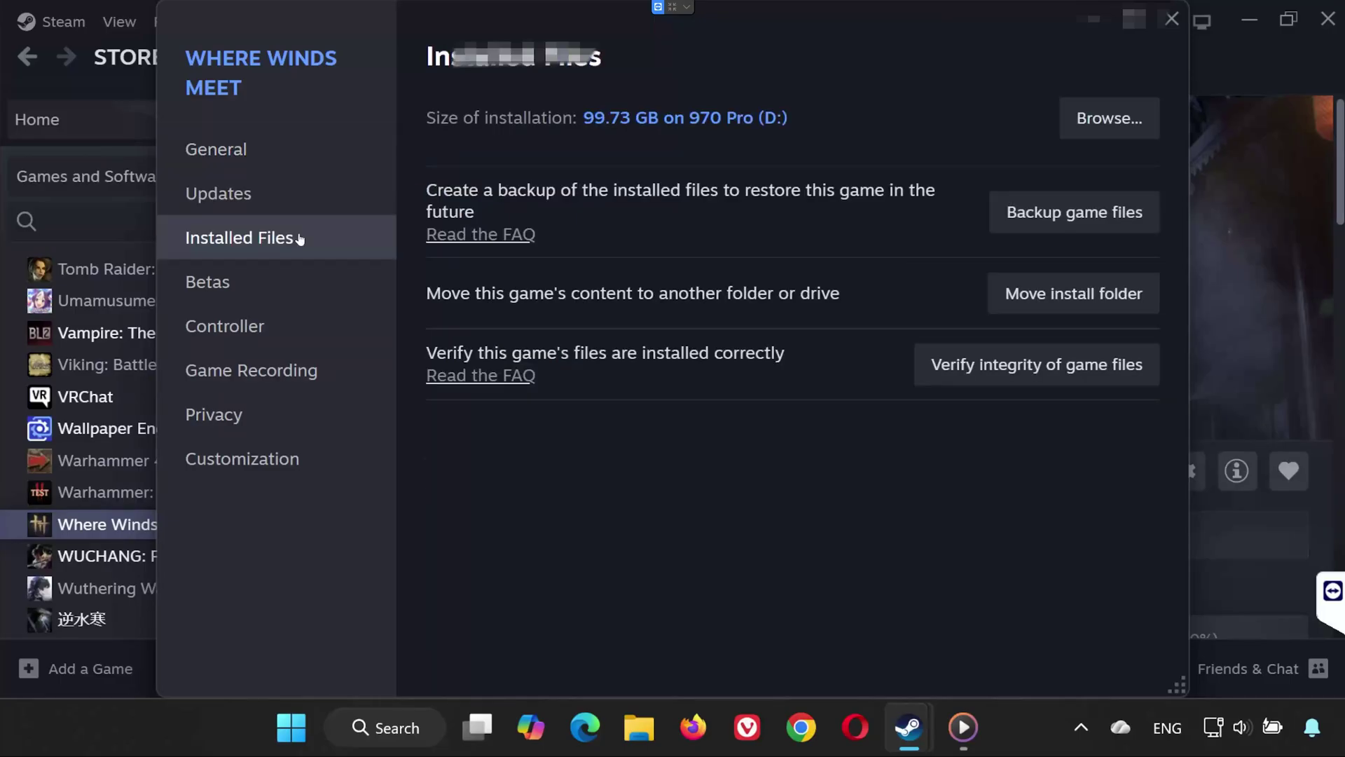
click(1090, 367)
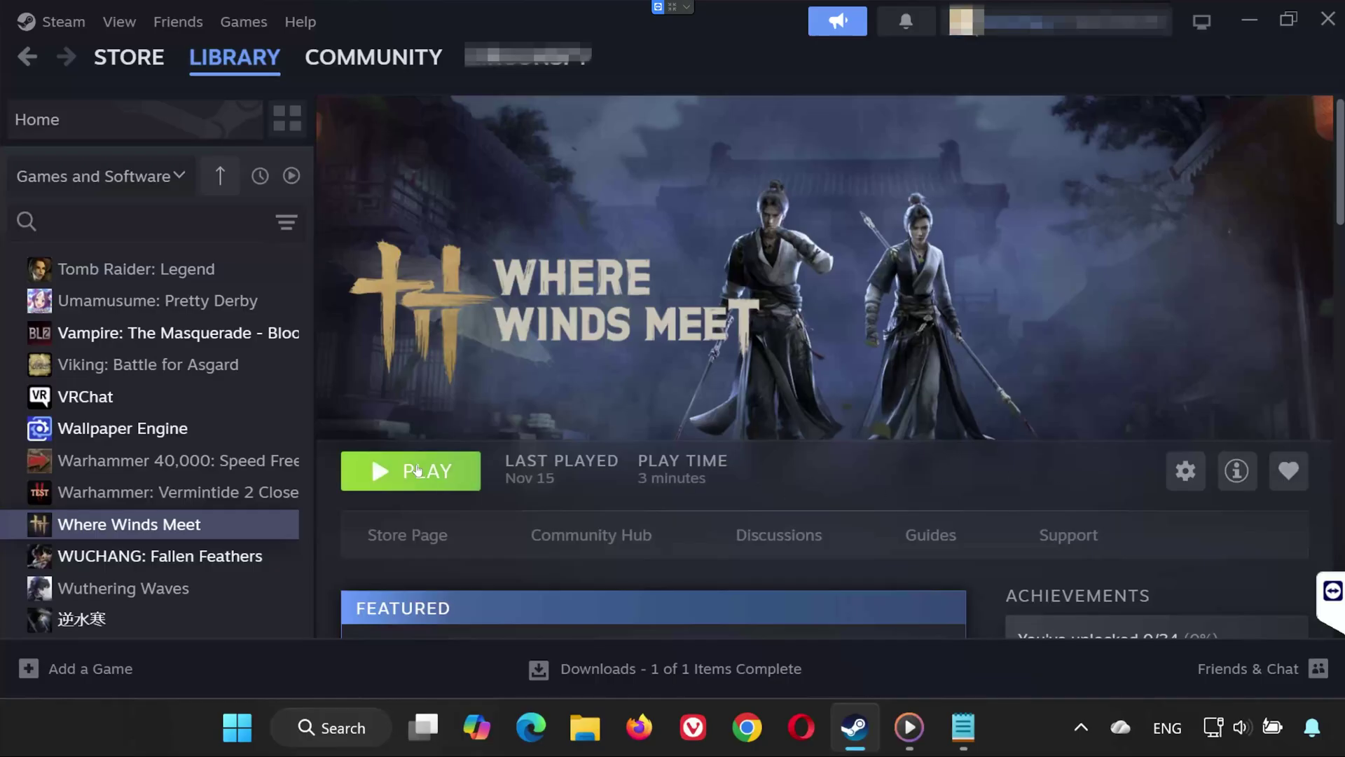
Launch Where Winds Meet with the "Where Winds Meet(DirectX12)" launch option.
click(475, 464)
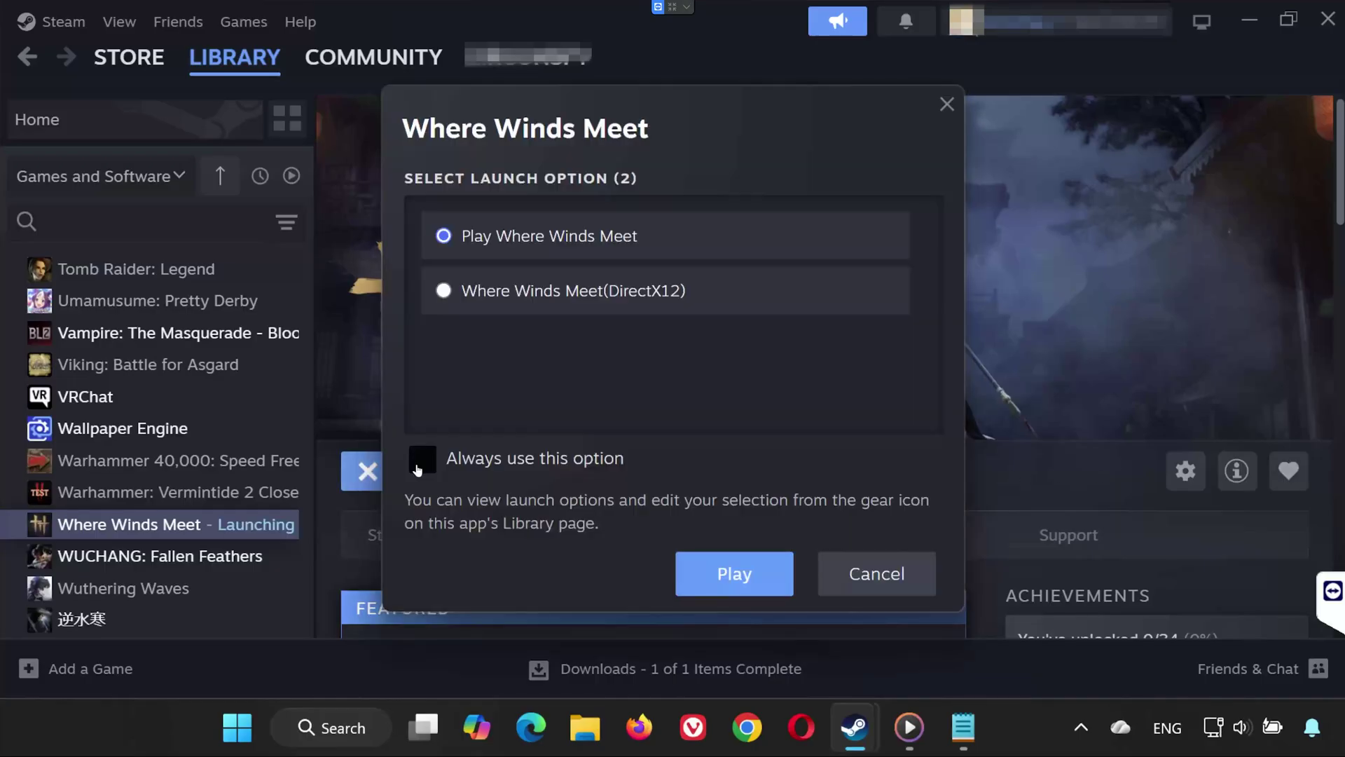
click(444, 292)
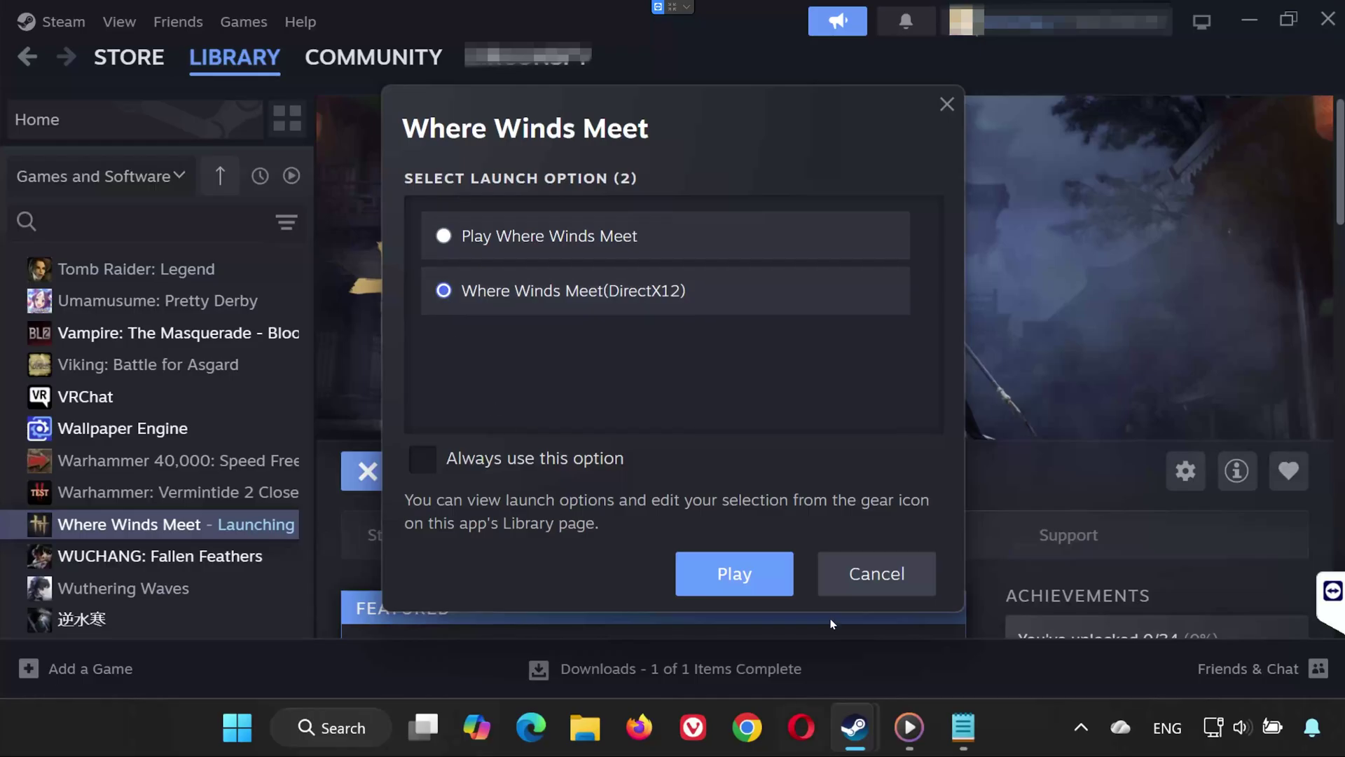
click(734, 576)
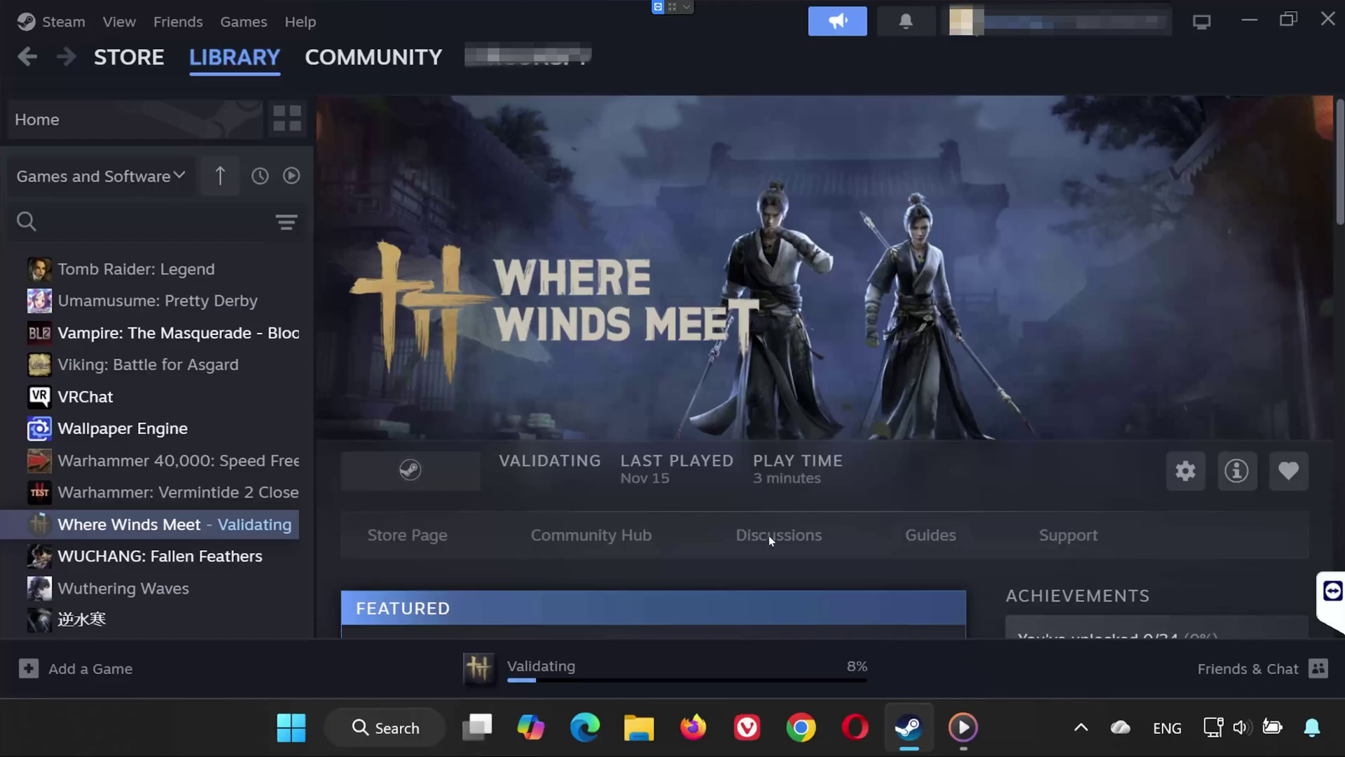
Browse to the installed files of Where Winds Meet and open the Engine > Binaries > Win64r folder.
right_click(141, 531)
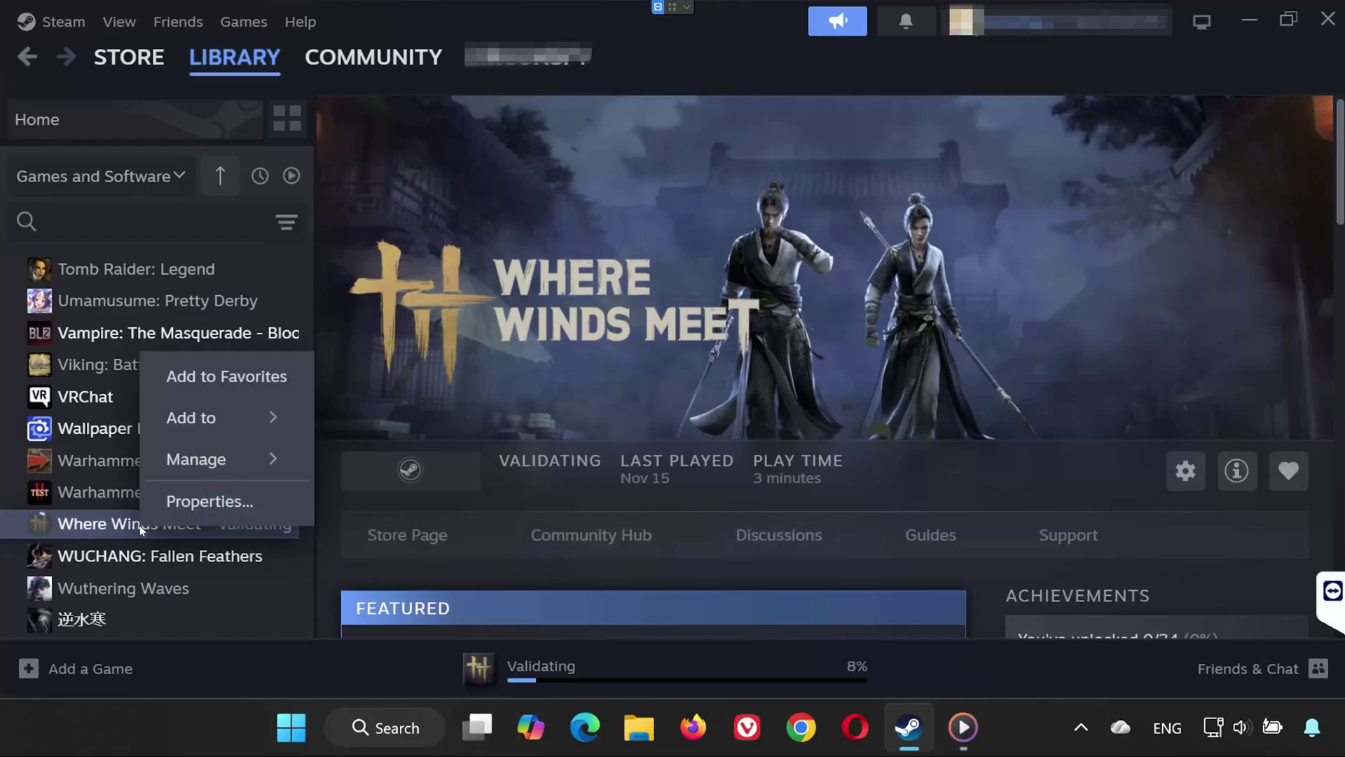
click(185, 510)
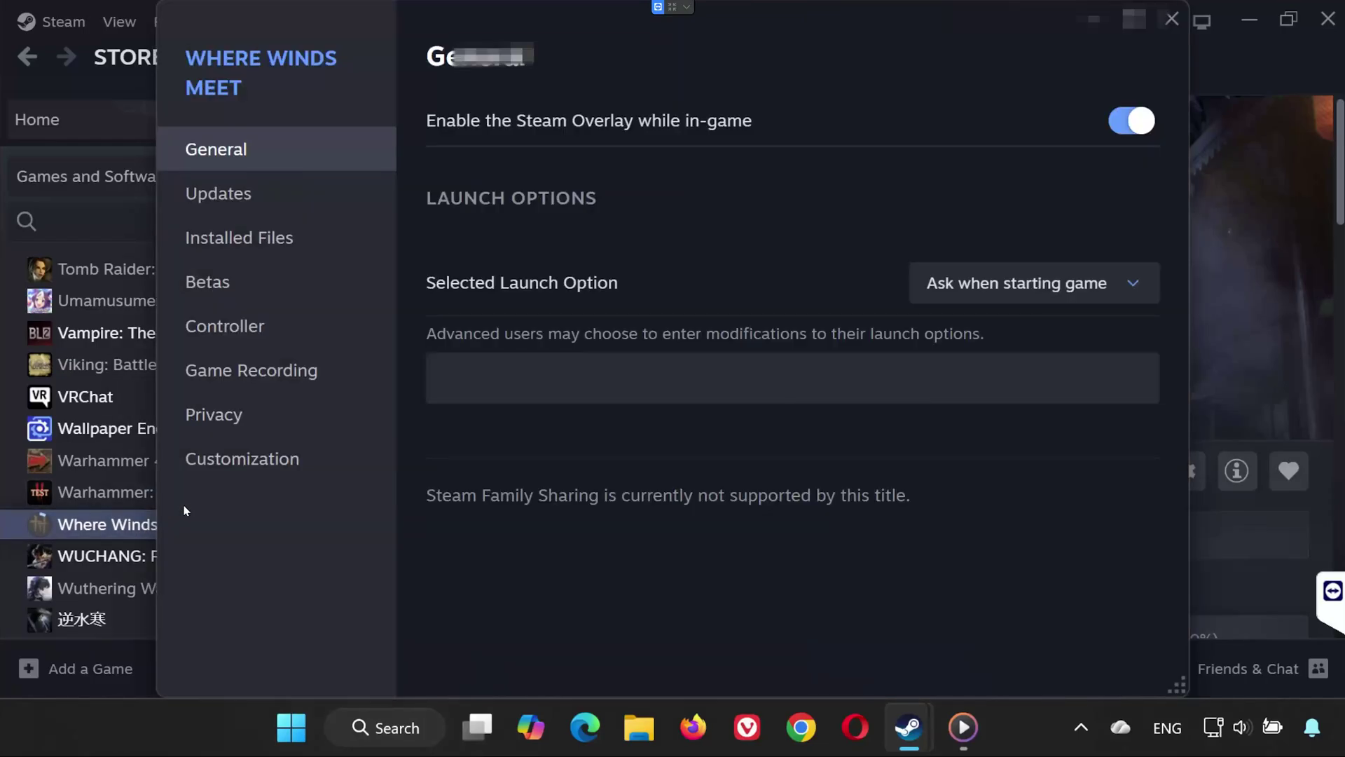
click(322, 235)
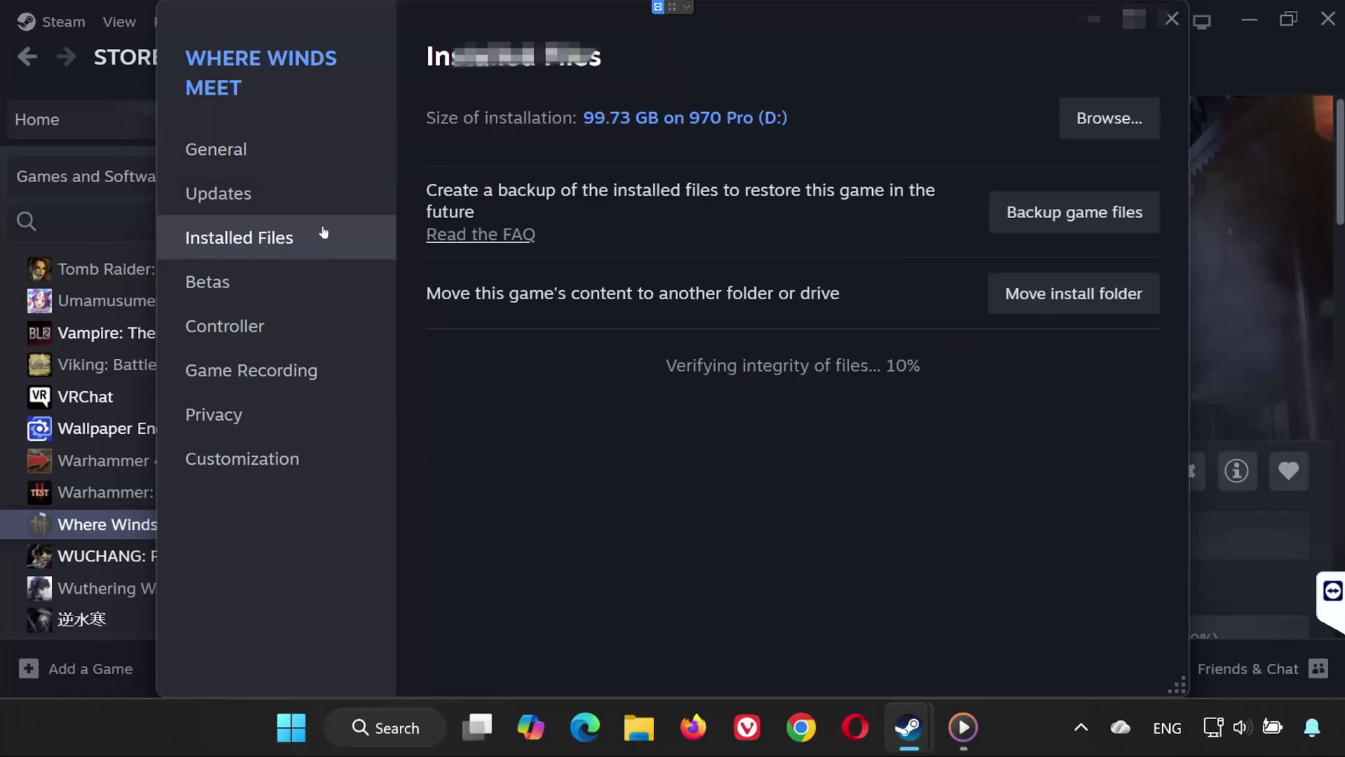
click(1129, 123)
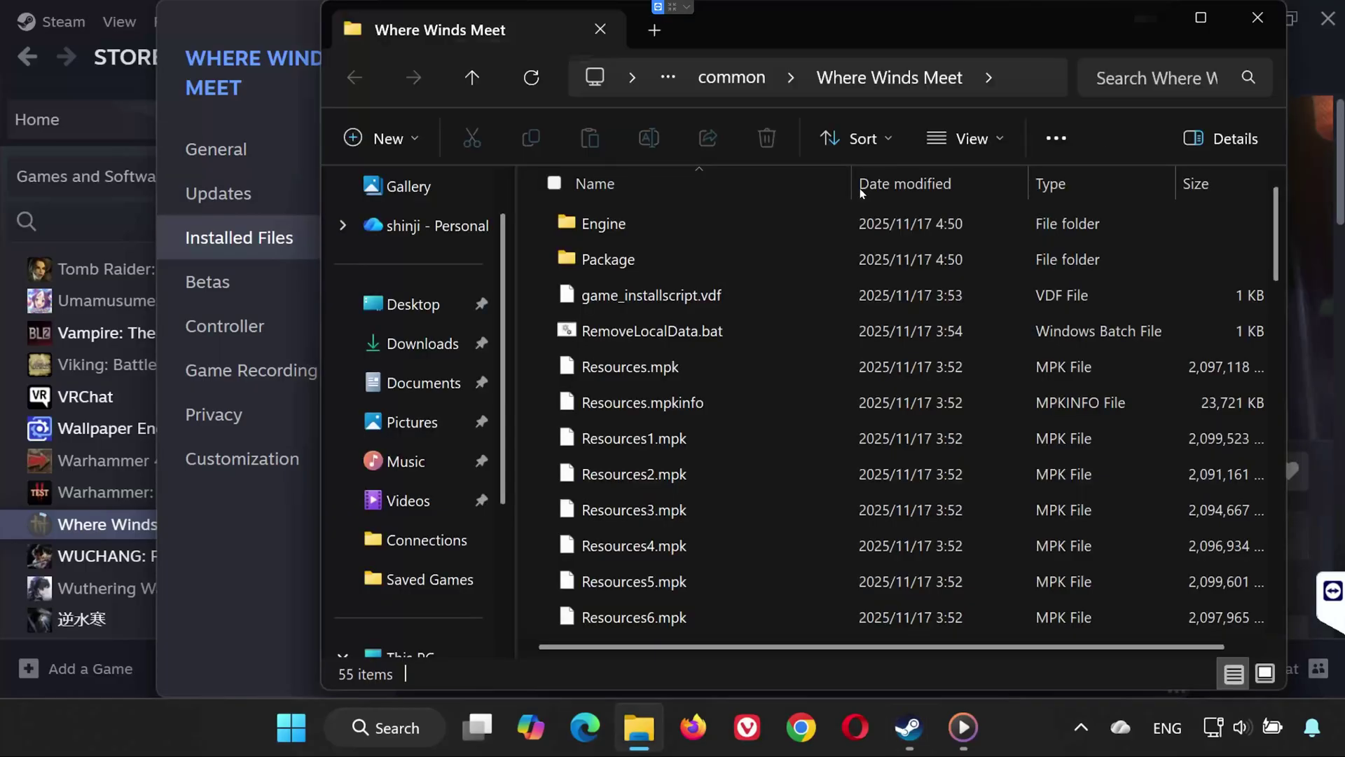
double_click(669, 223)
click(668, 223)
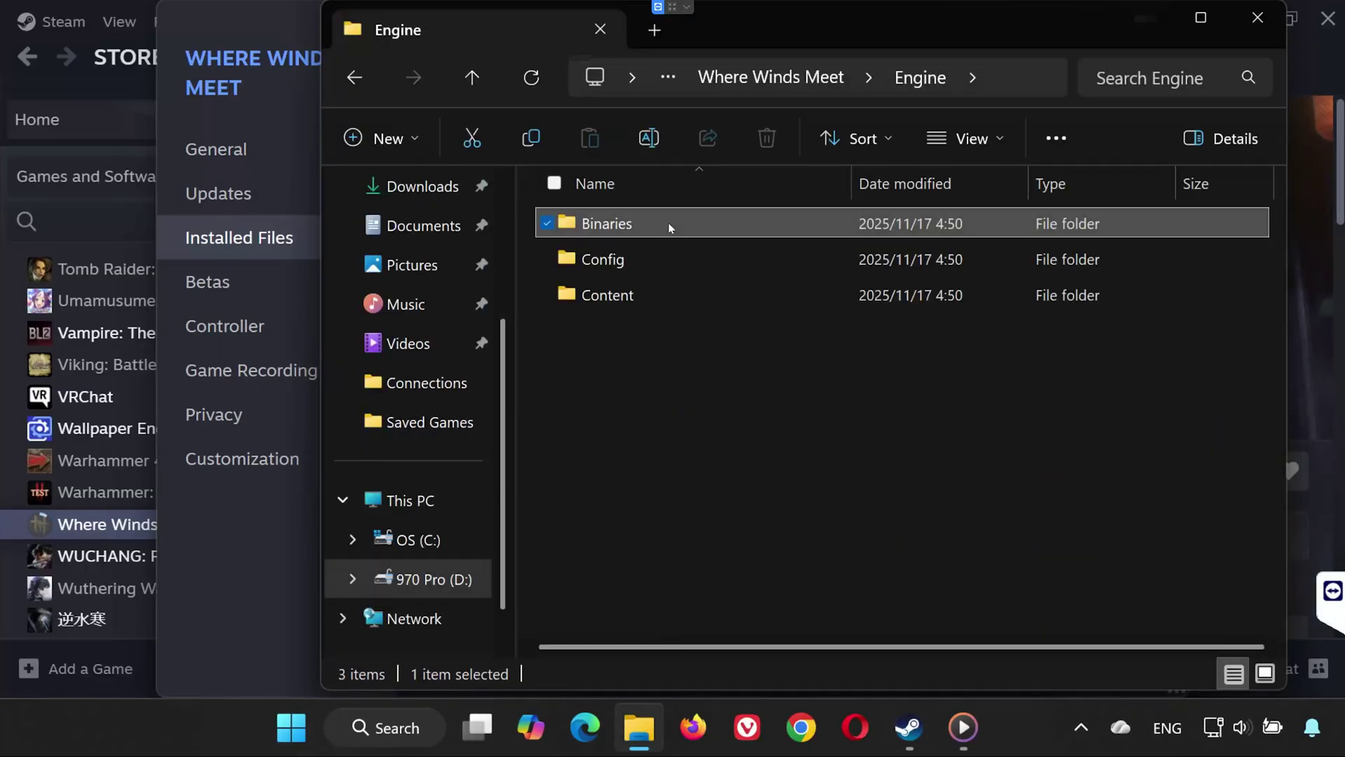
double_click(668, 223)
double_click(646, 226)
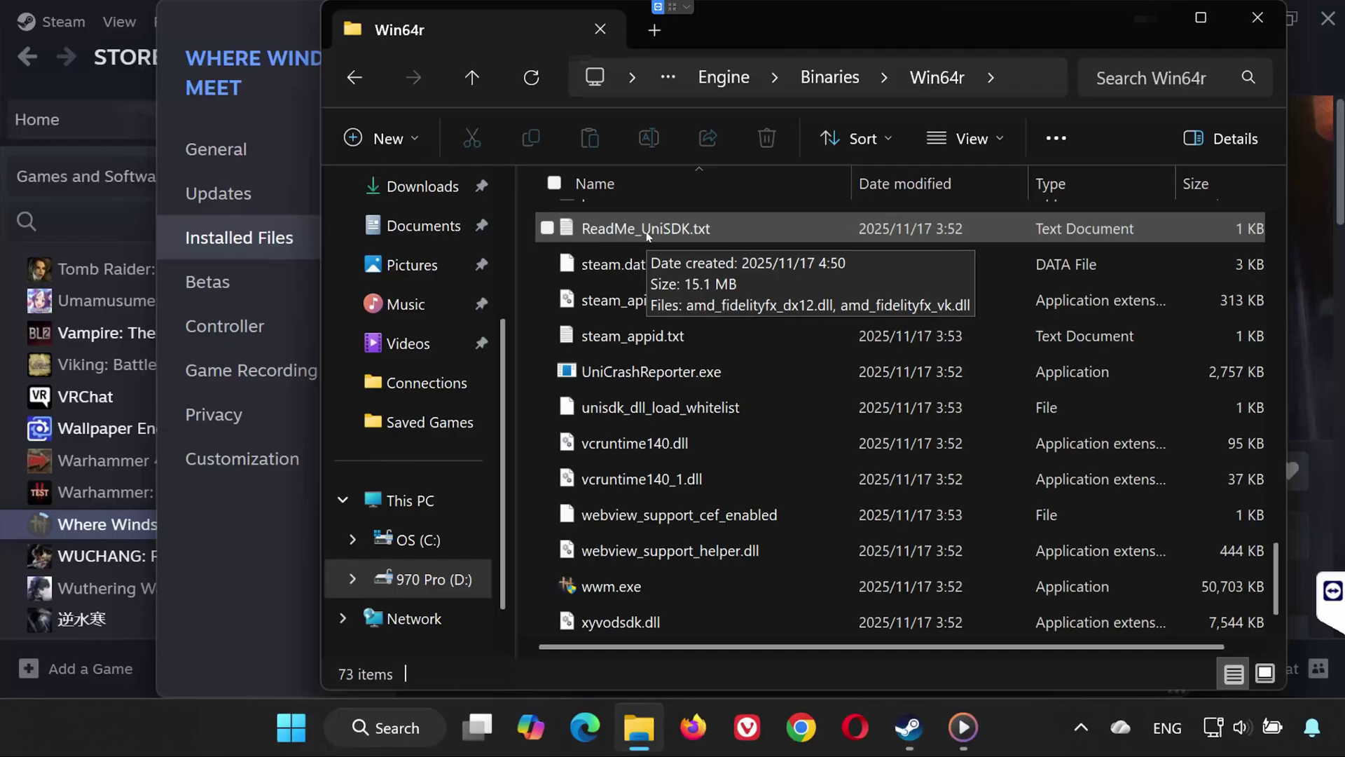
Set wwm.exe's compatibility settings to disable fullscreen optimizations and run as an administrator, and return to Steam.
right_click(645, 590)
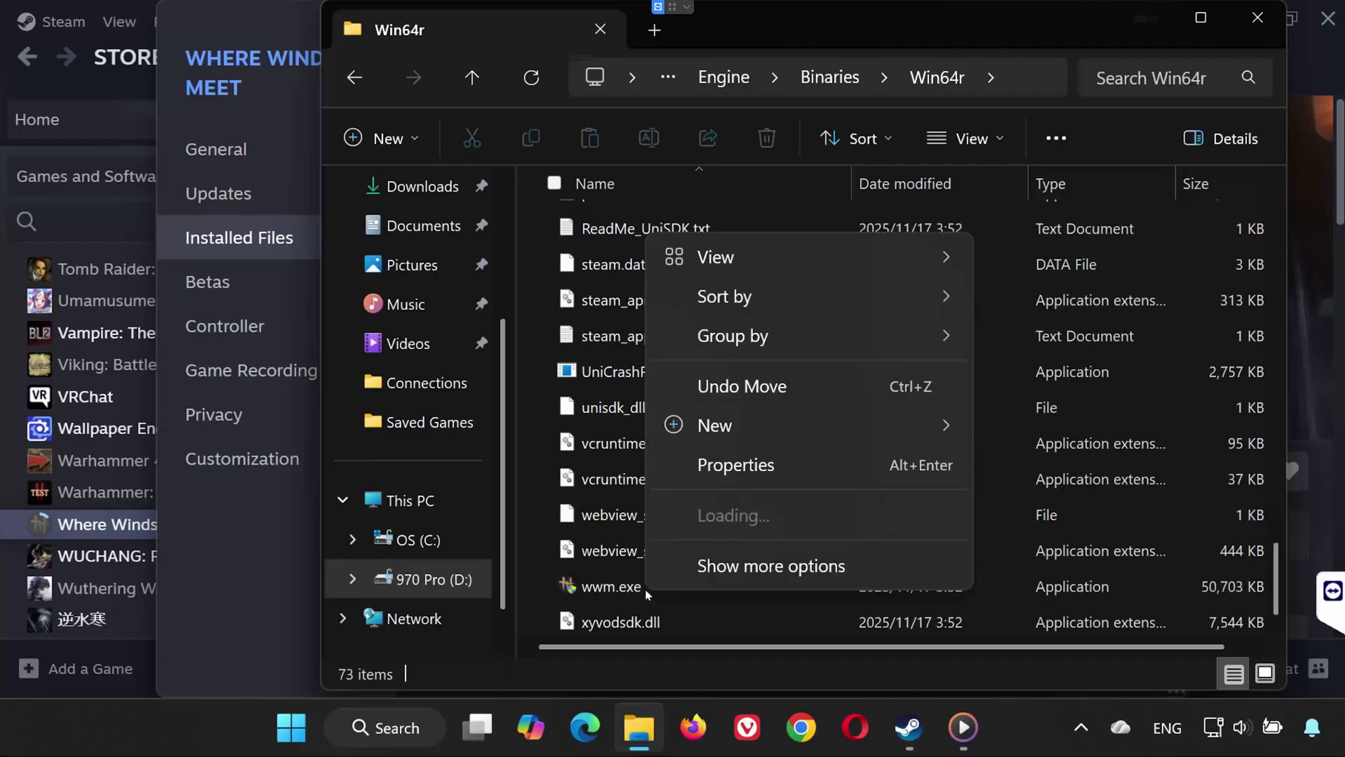
click(720, 466)
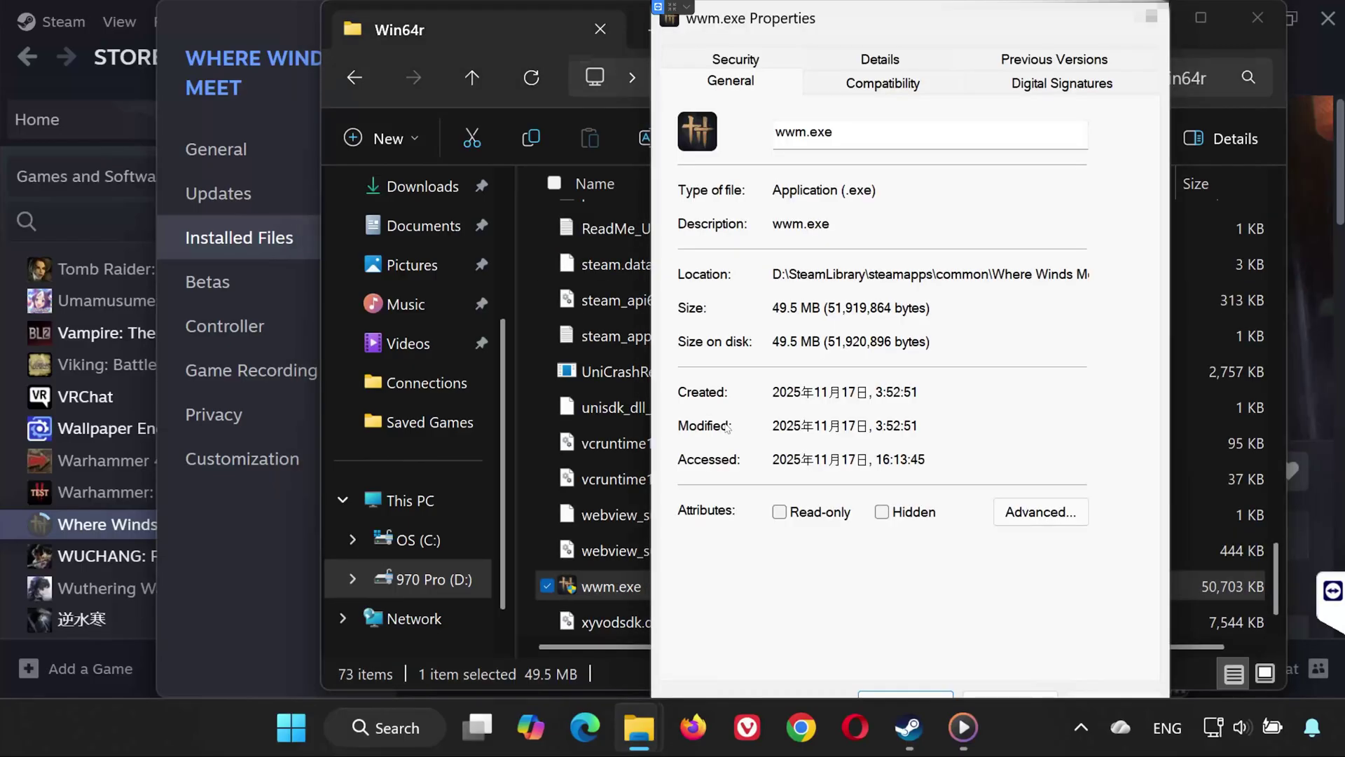
click(876, 87)
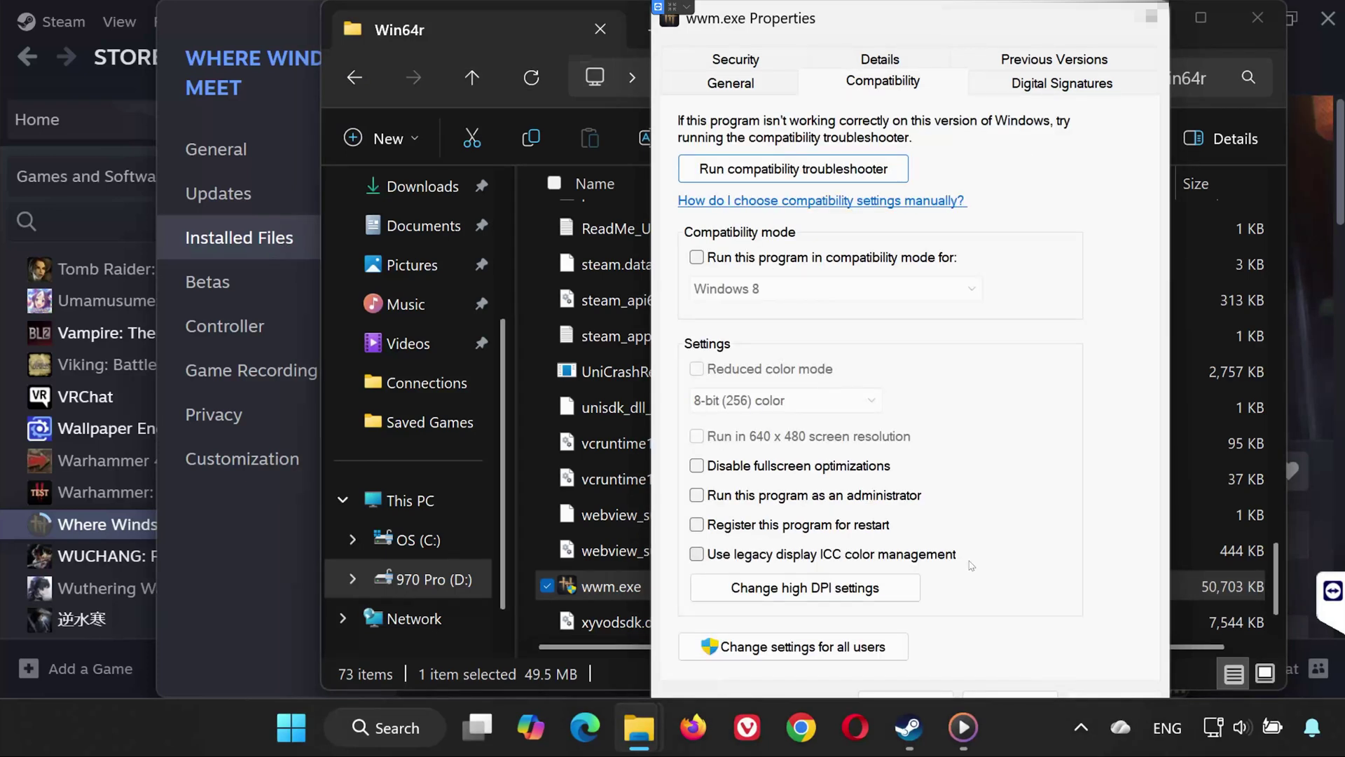
click(786, 499)
click(748, 469)
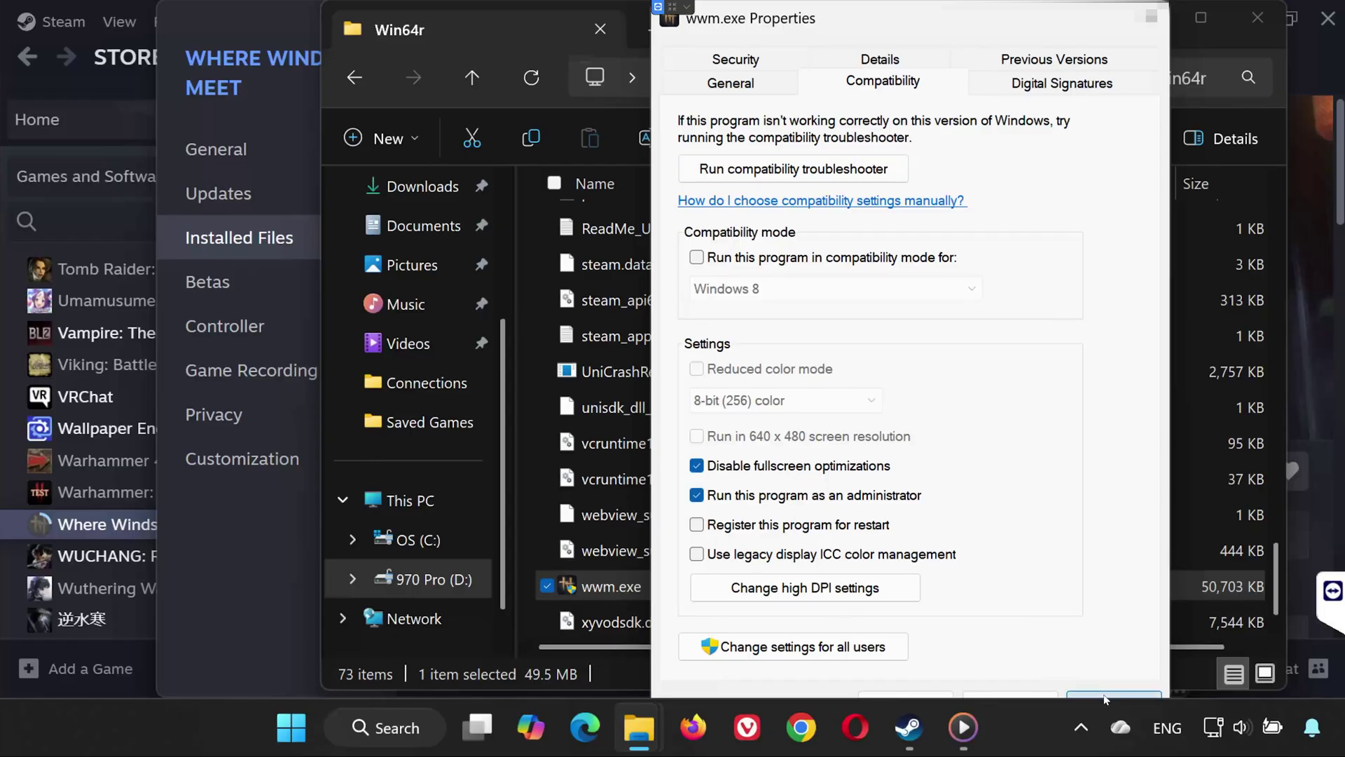
click(924, 696)
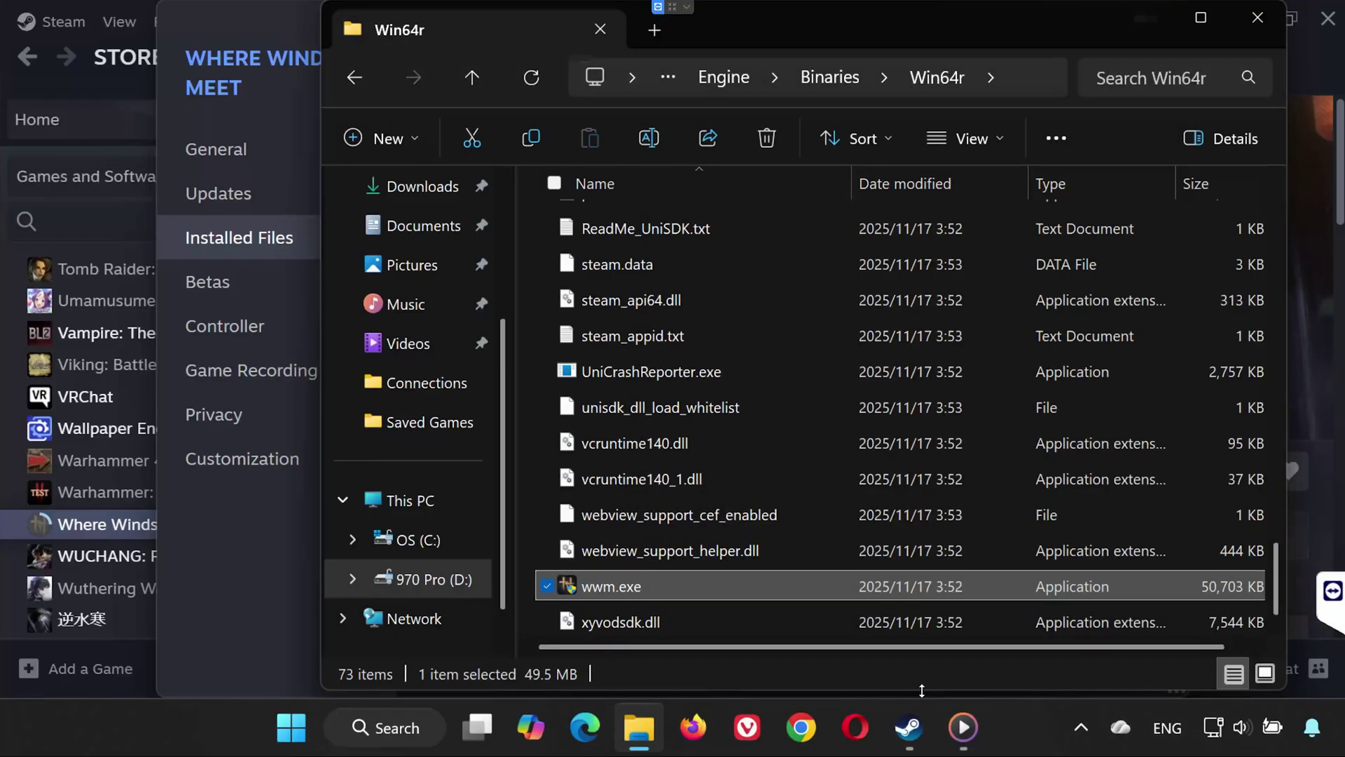
click(922, 694)
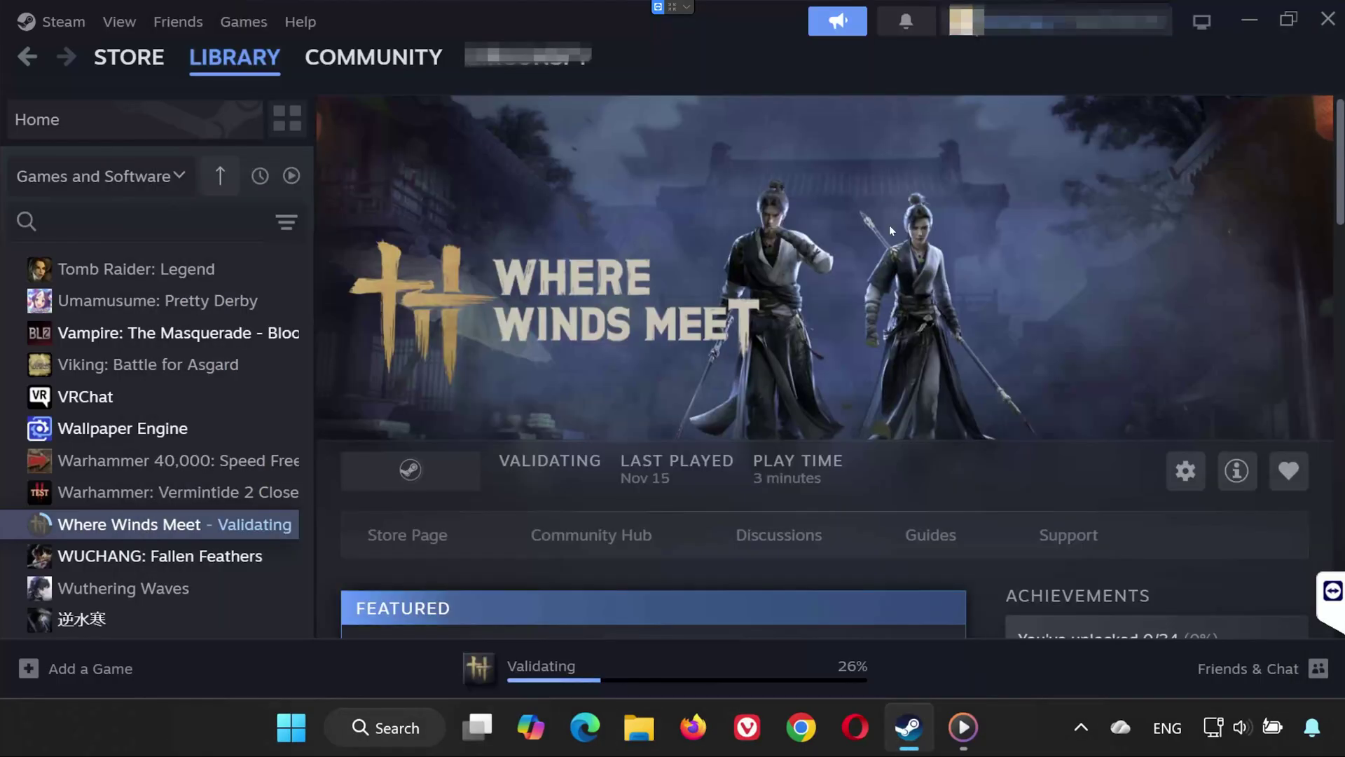
Open Device Manager and expand the display adapters category.
click(300, 730)
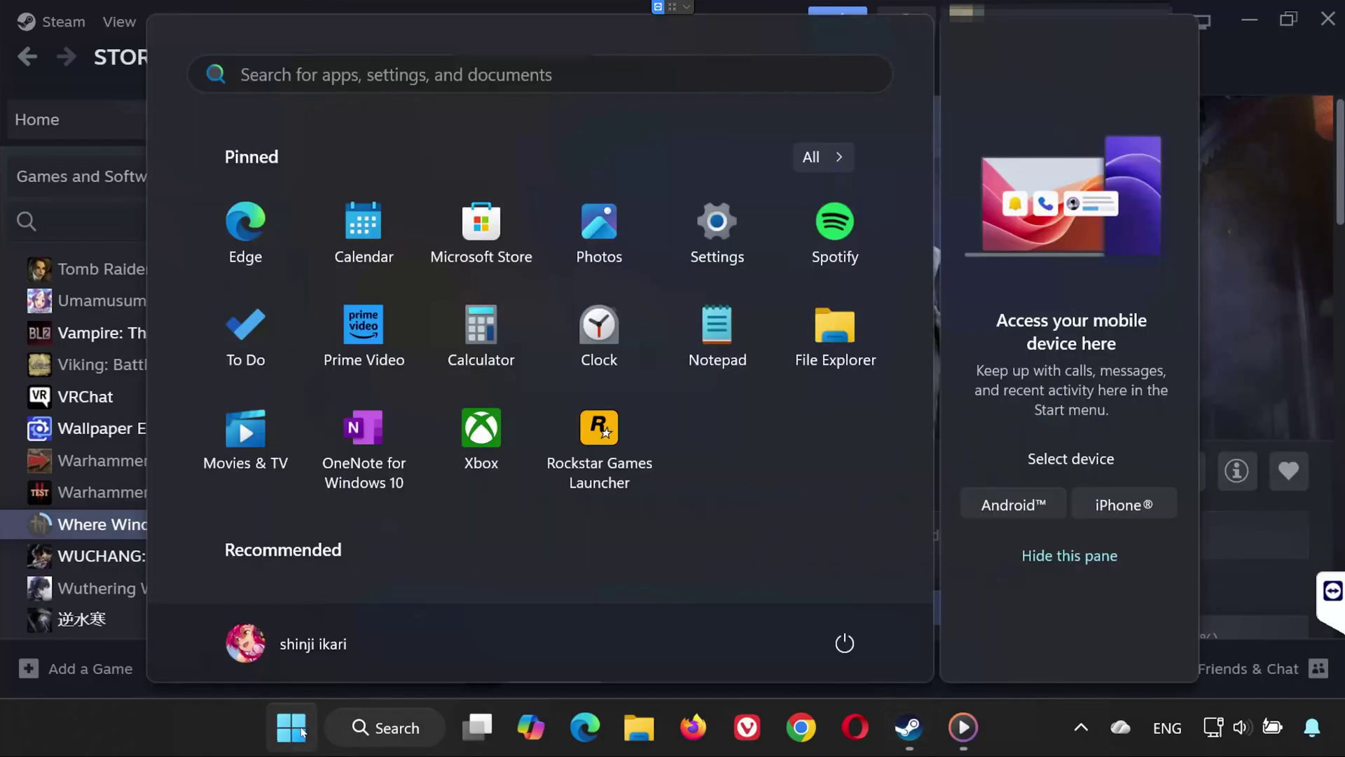
text(de)
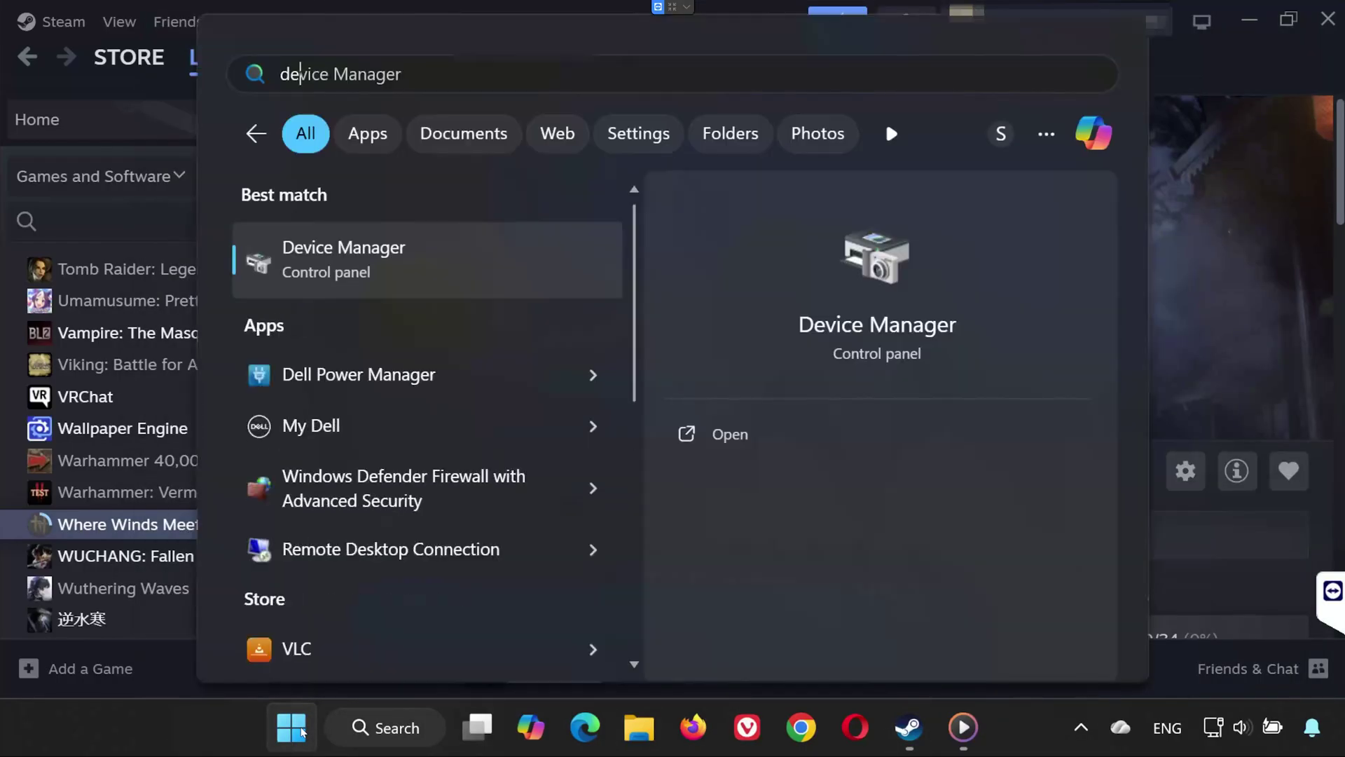
key(Return)
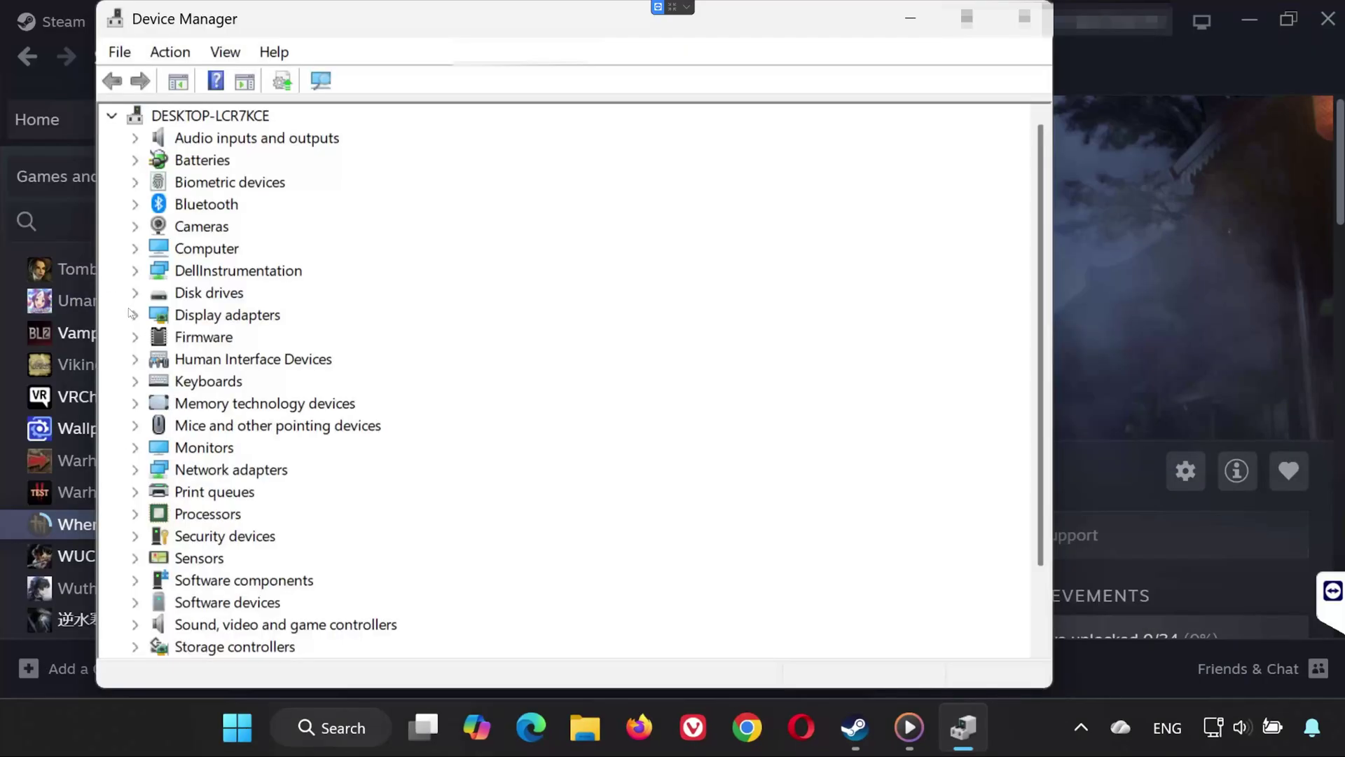
click(136, 316)
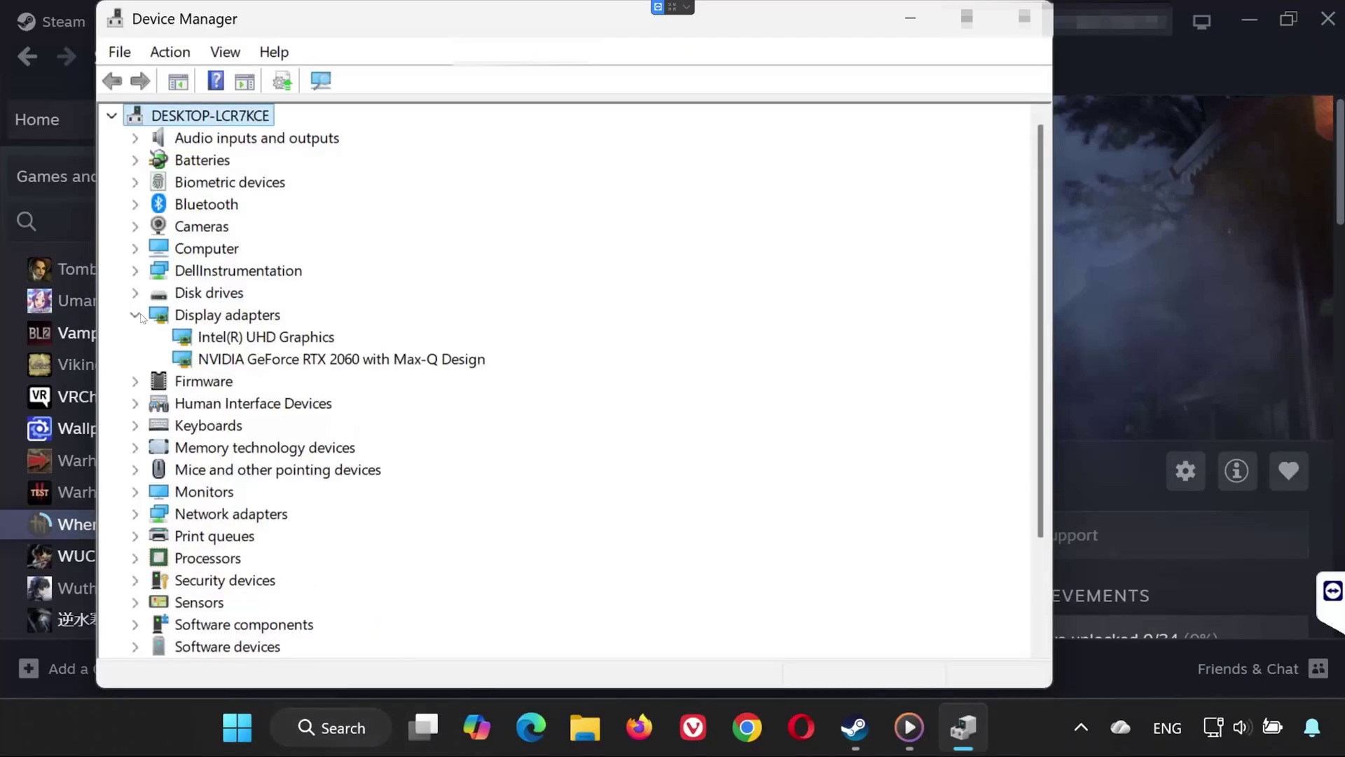
Search automatically for a driver update for the NVIDIA GeForce RTX 2060 with Max-Q Design, and close Device Manager.
right_click(242, 362)
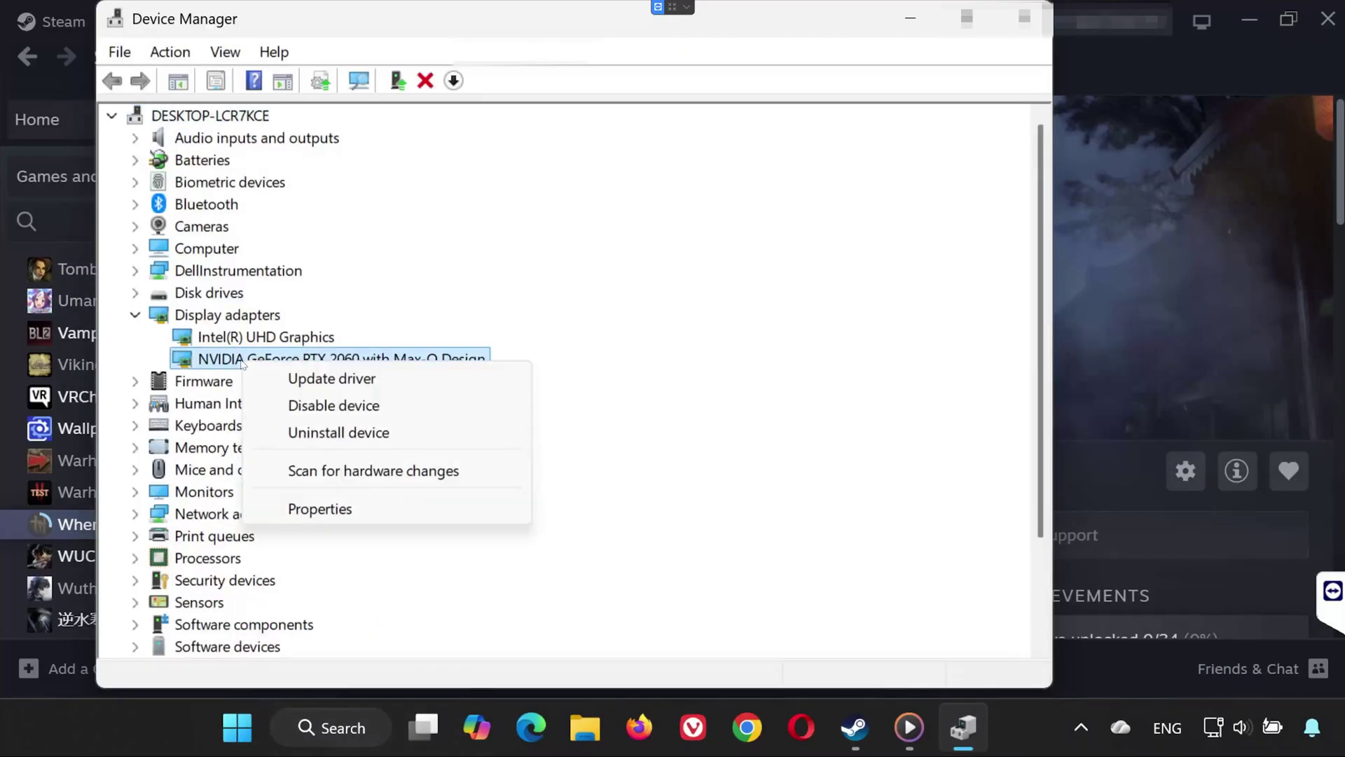
click(299, 379)
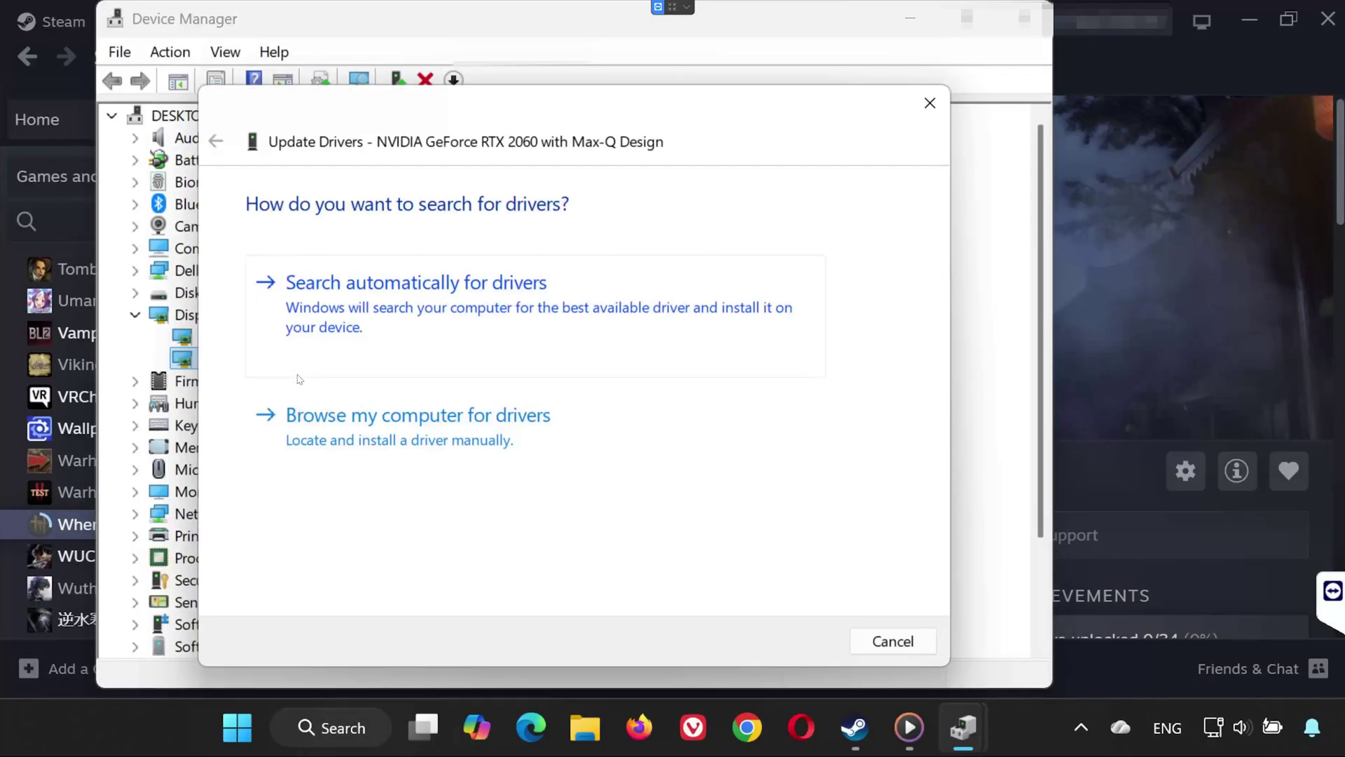
click(515, 300)
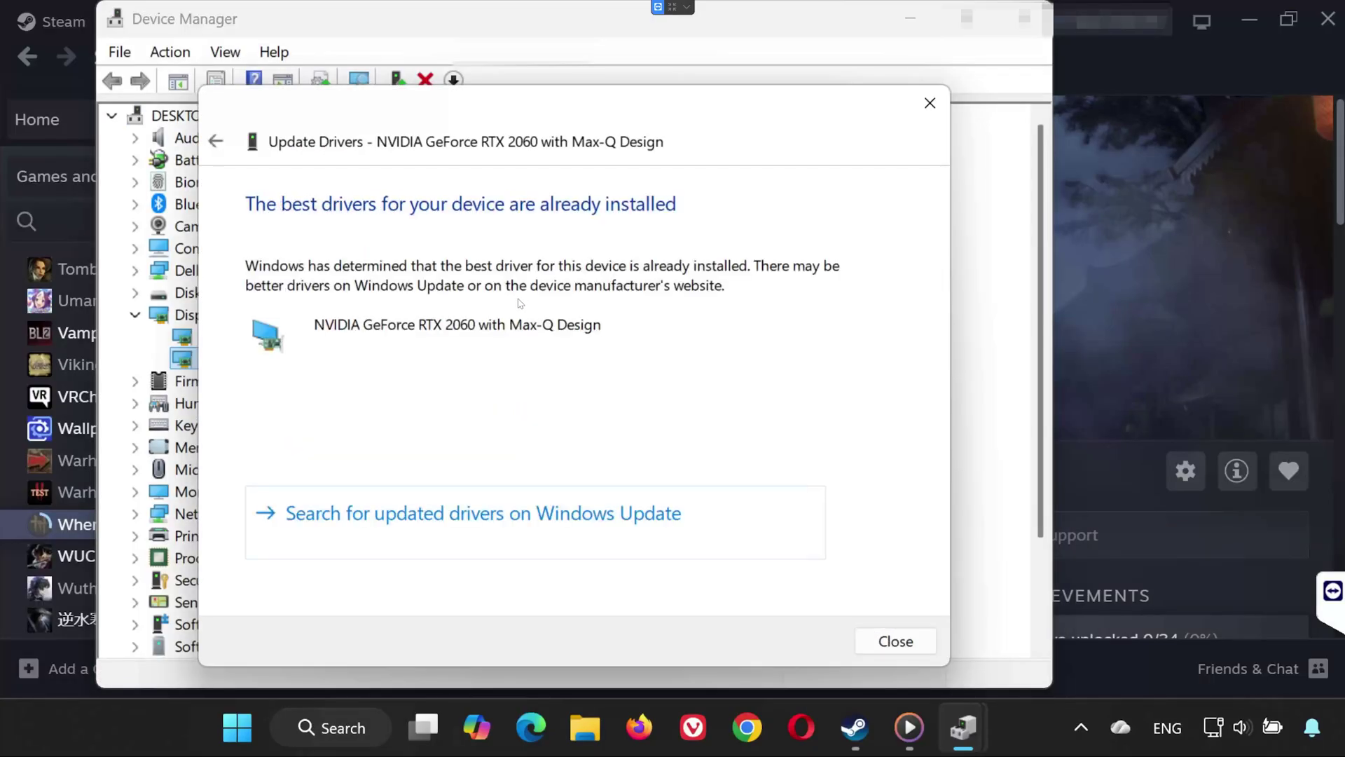
click(930, 104)
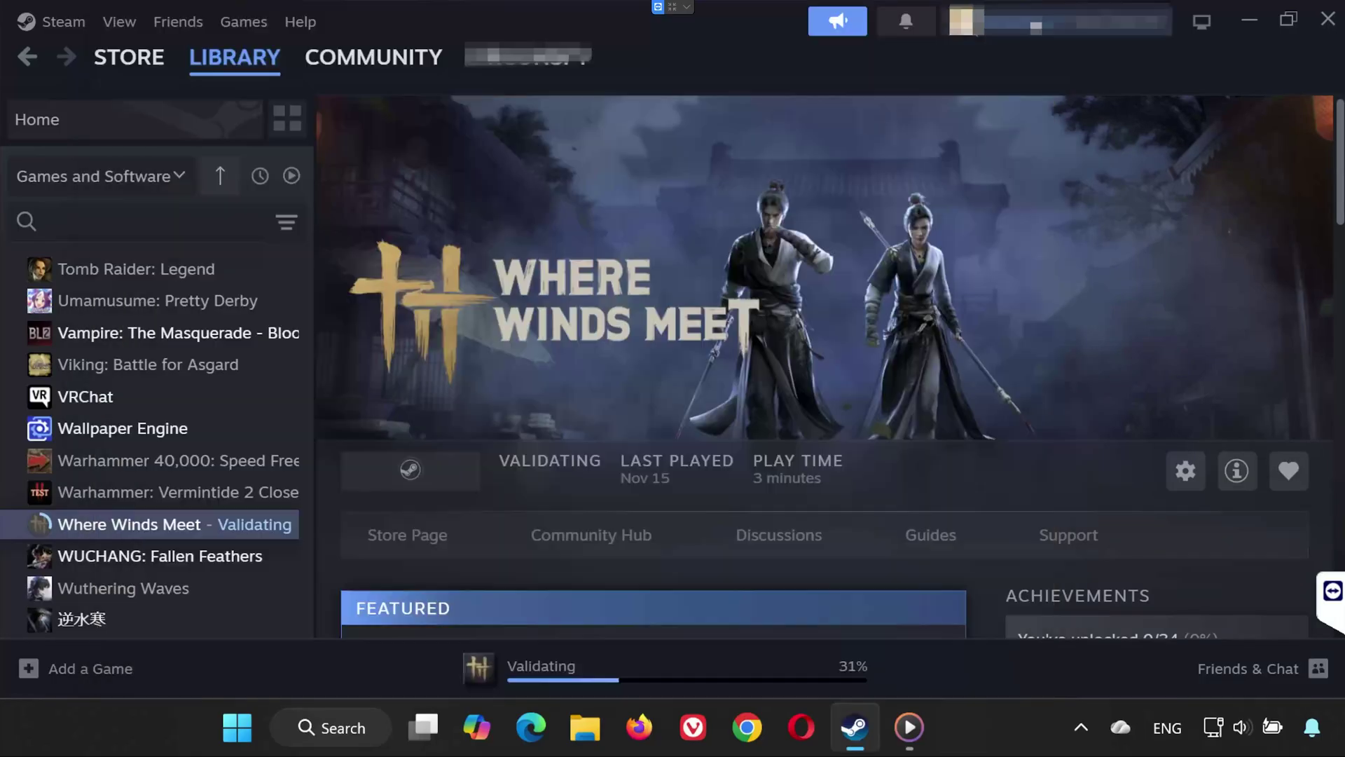
click(1024, 16)
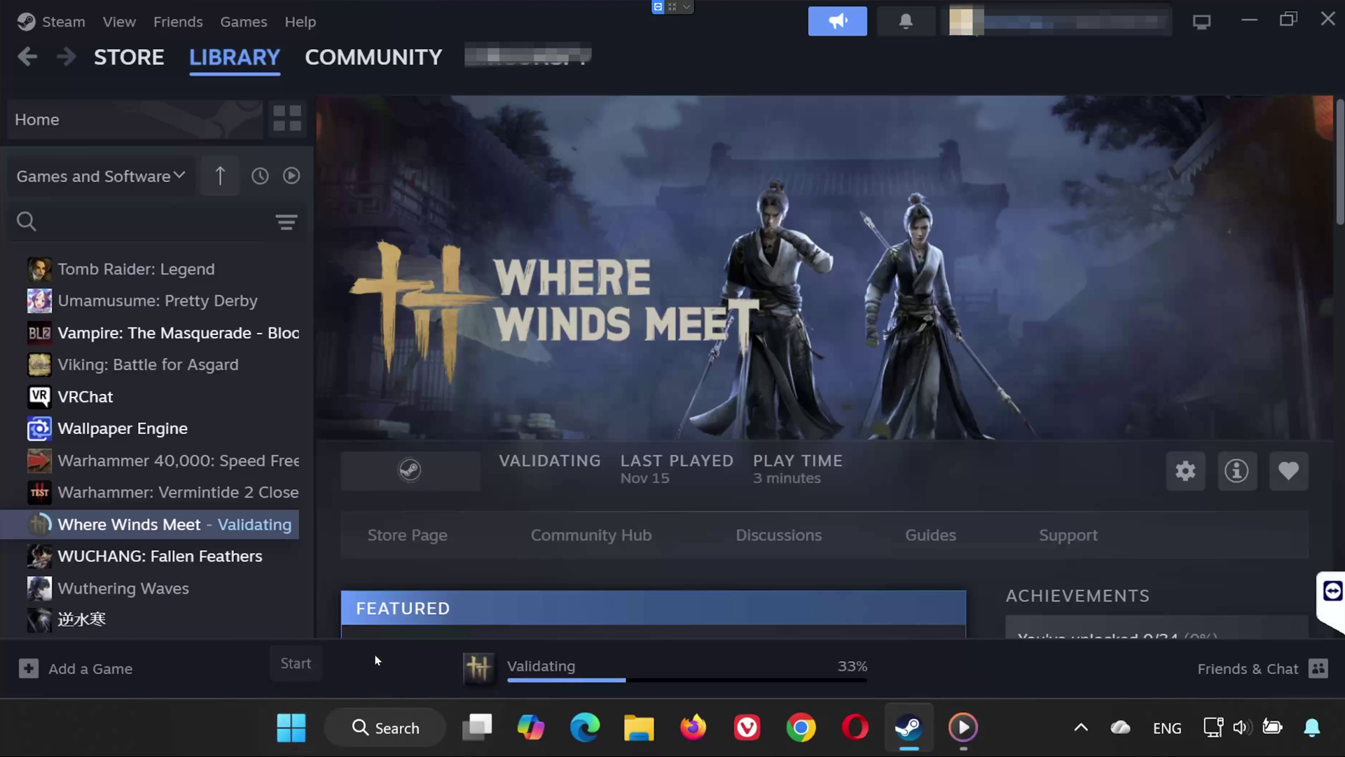
Open the NVIDIA App, check for updates to the Game Ready Driver, and close the app.
click(302, 717)
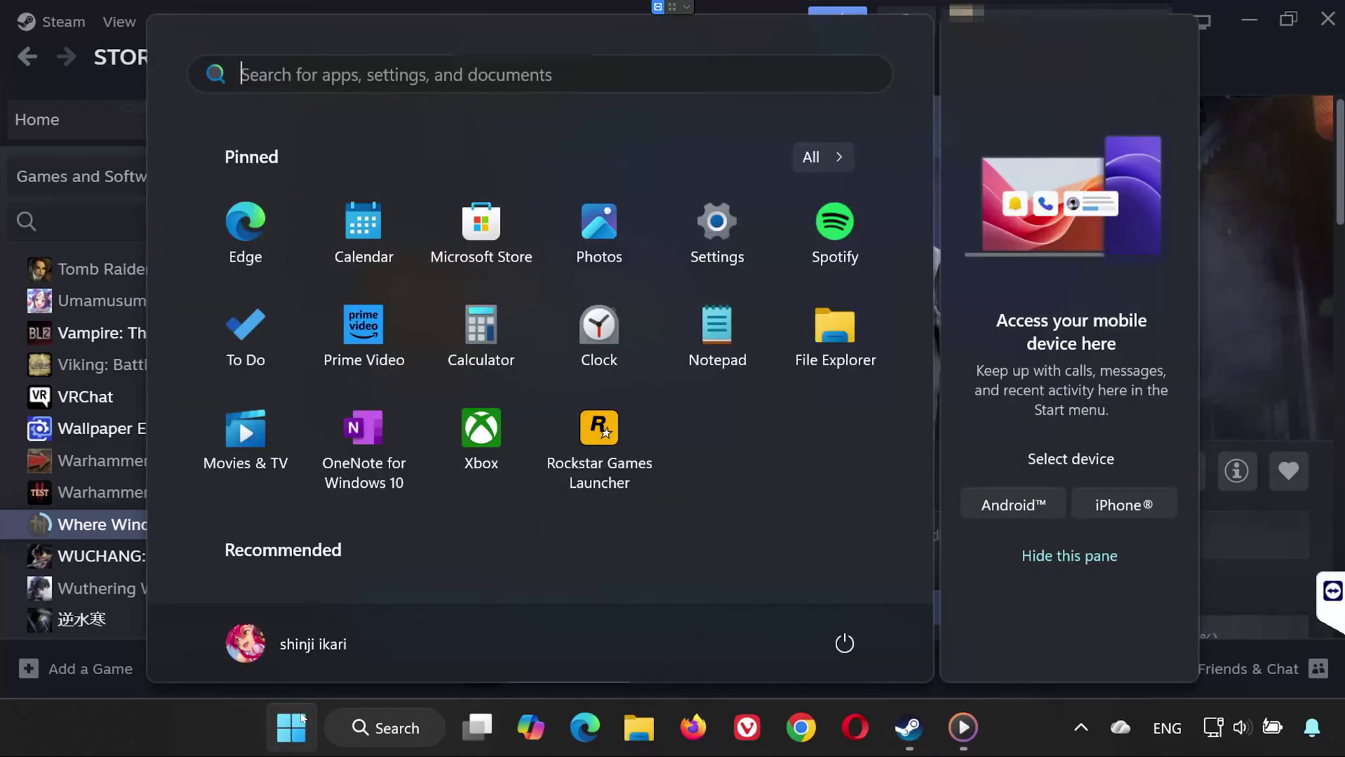
text(nv)
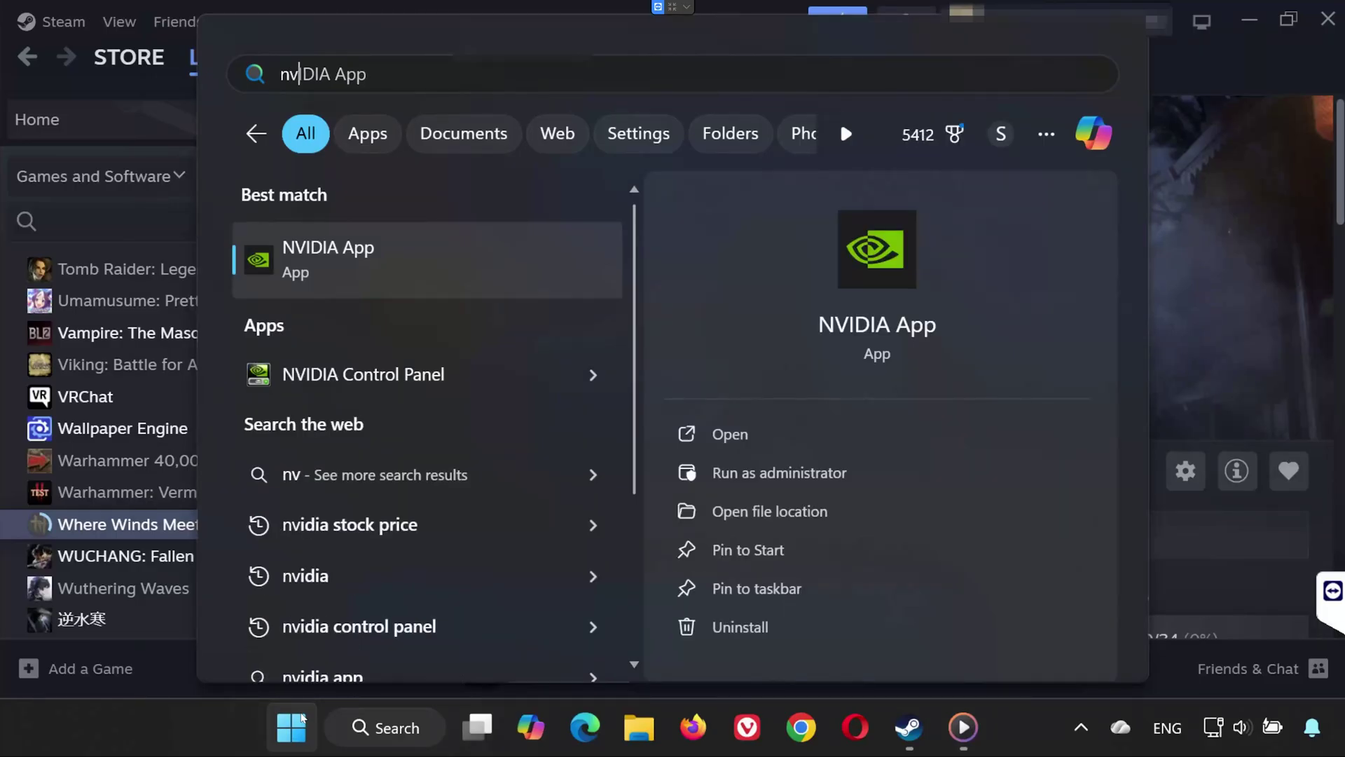
key(Return)
click(25, 149)
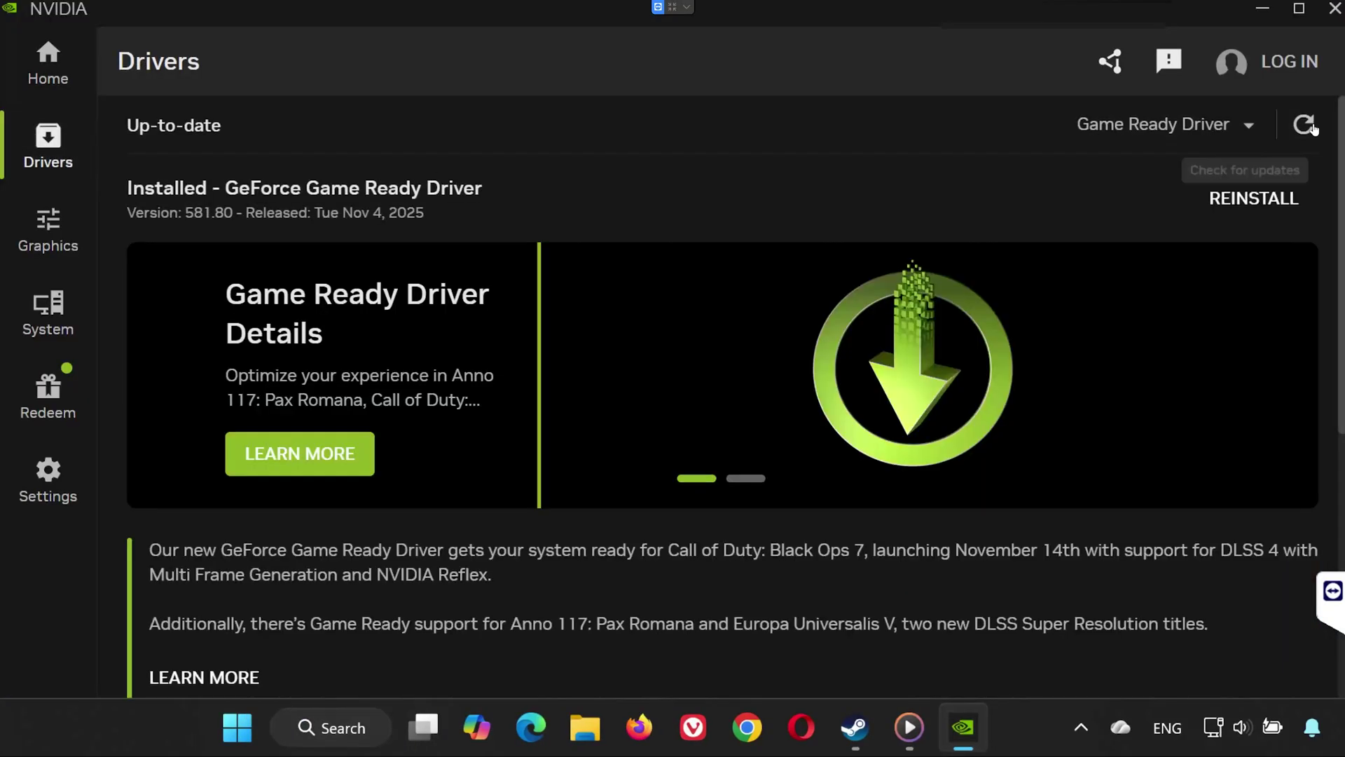
click(1304, 124)
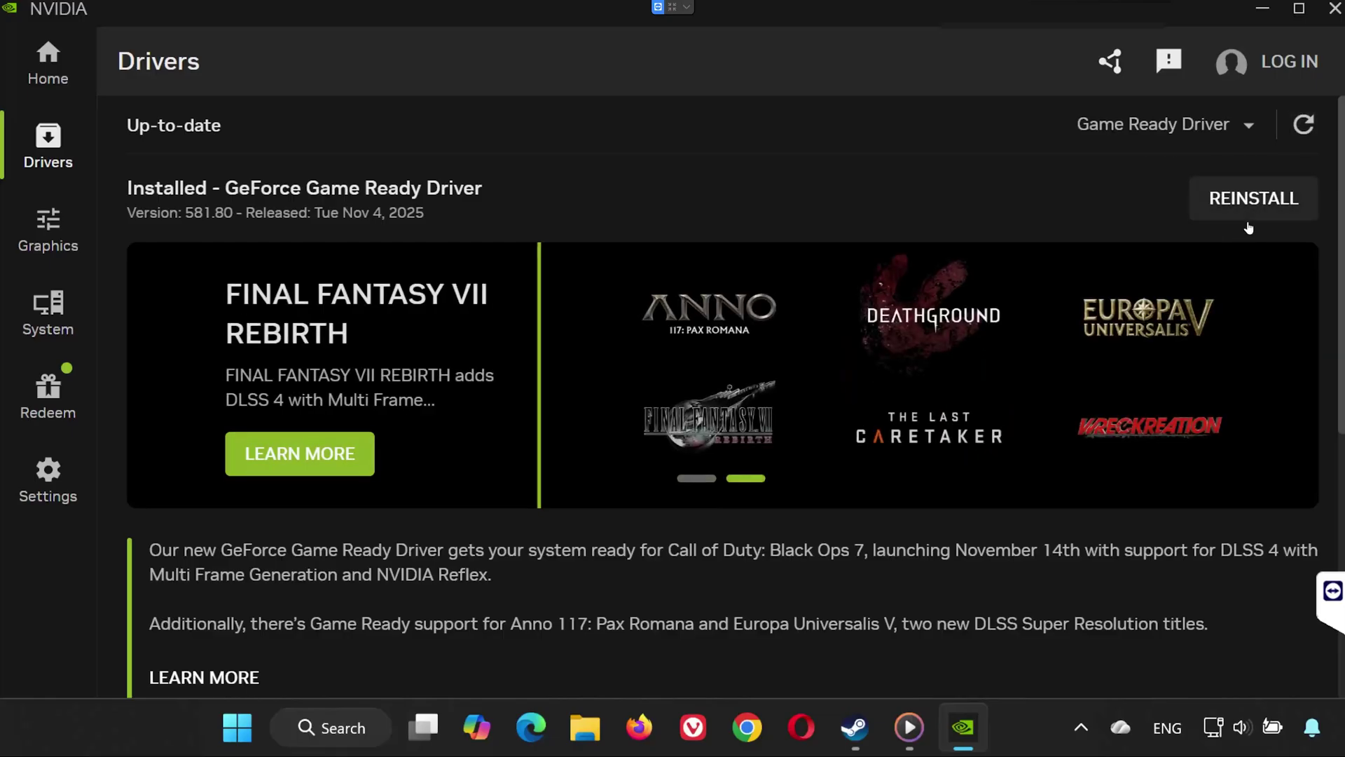
click(1334, 9)
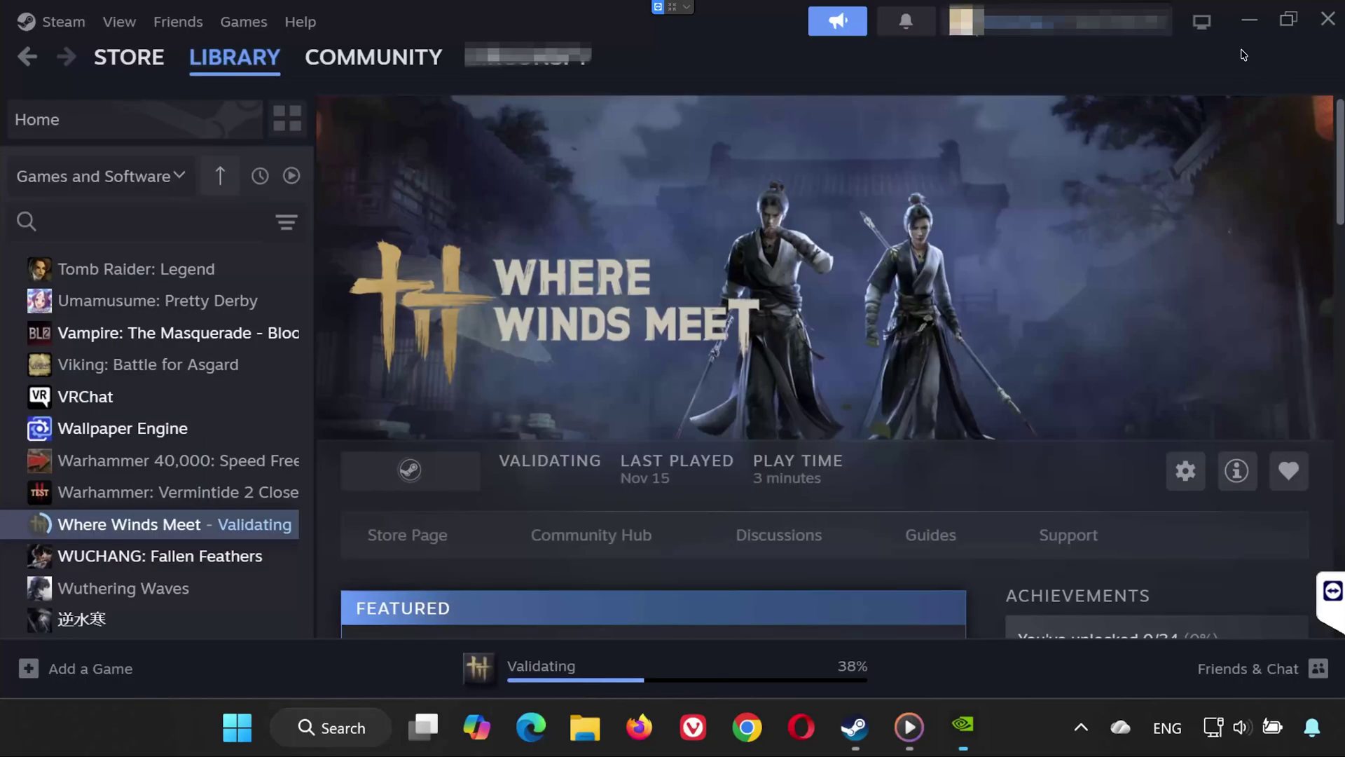
Switch to Firefox, load the copied Microsoft Learn link, and locate the latest supported Visual C++ Redistributable v14 downloads.
key(alt+Tab)
right_click(613, 76)
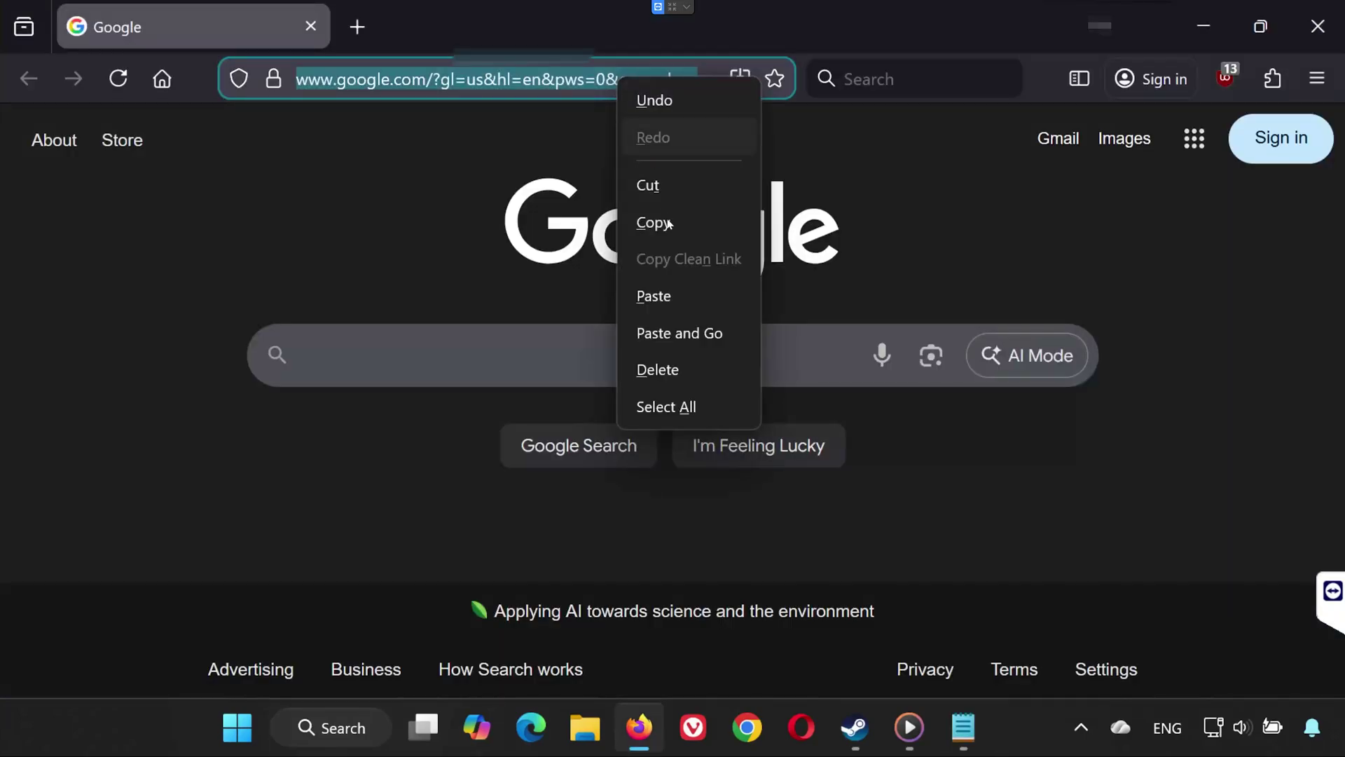
click(685, 334)
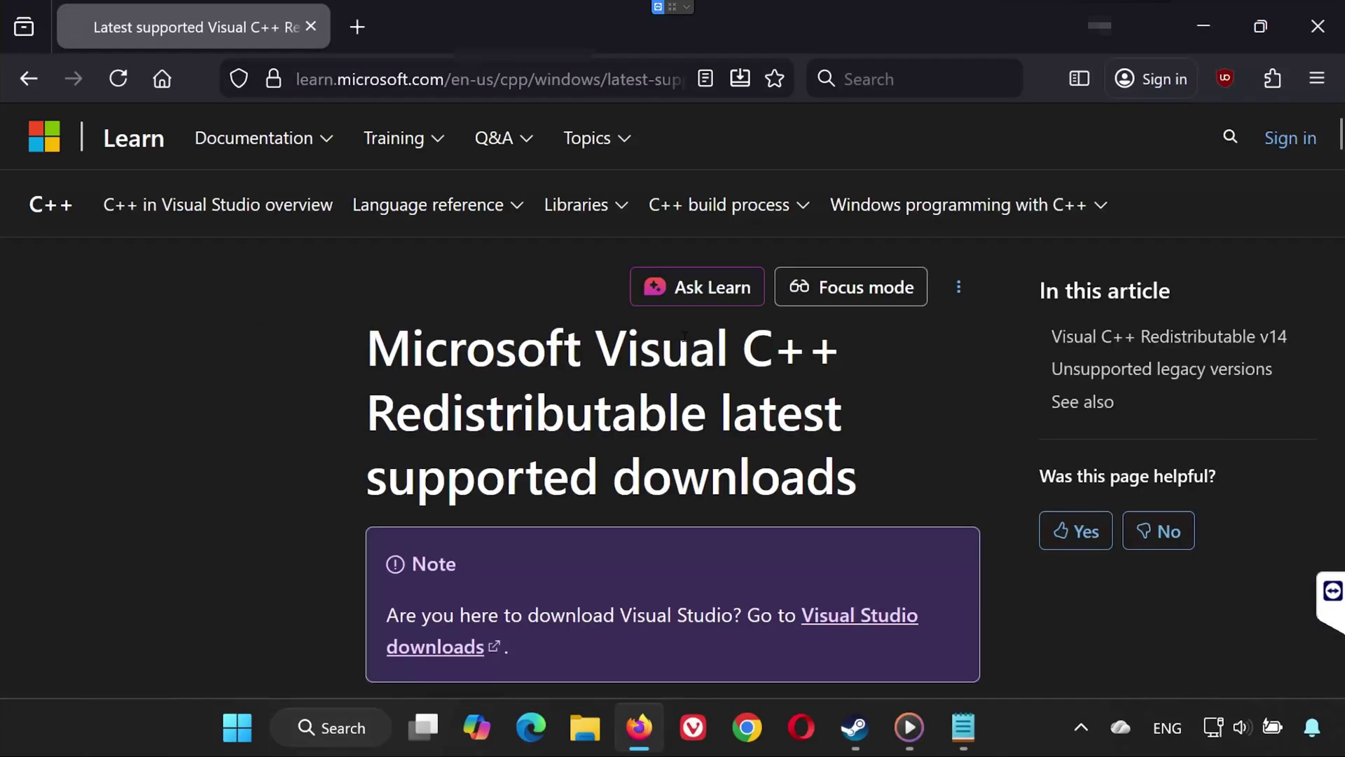
scroll(684, 335, down, 10)
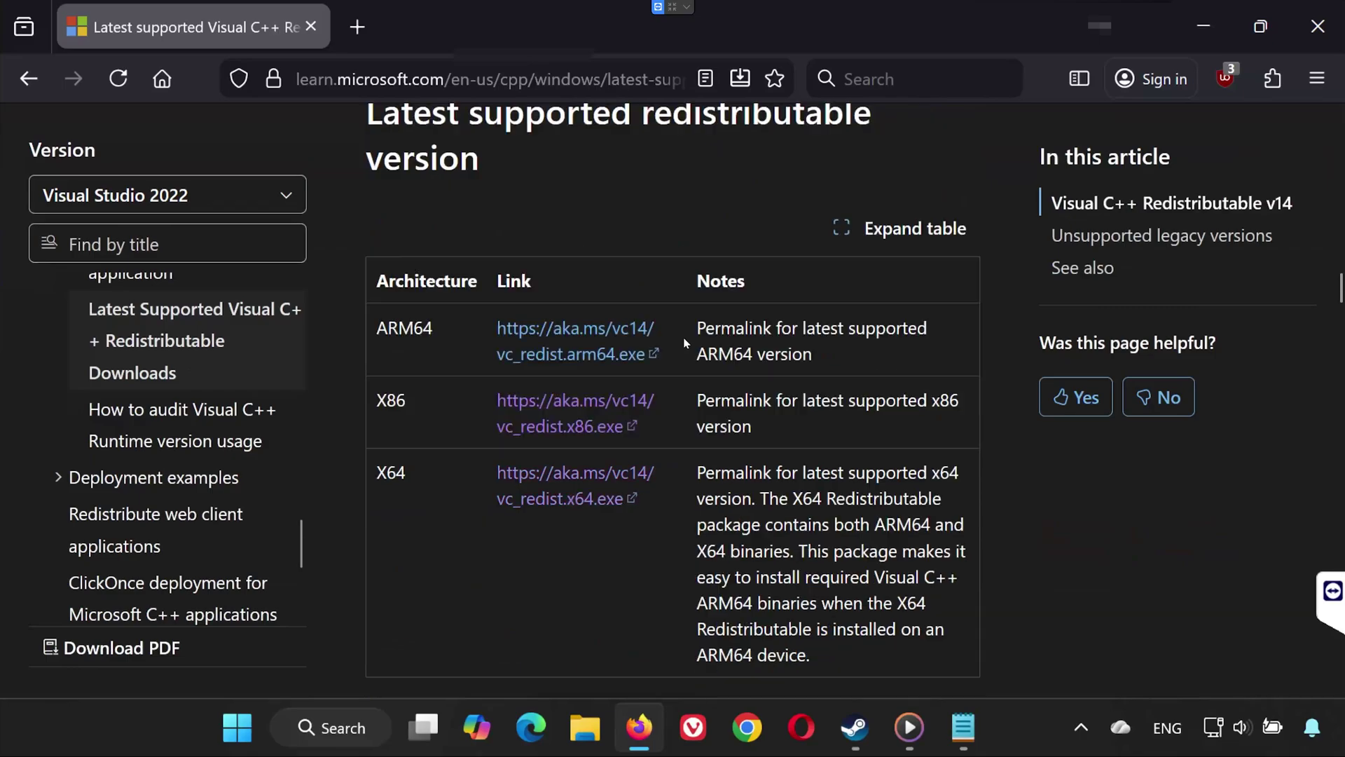
scroll(684, 342, down, 2)
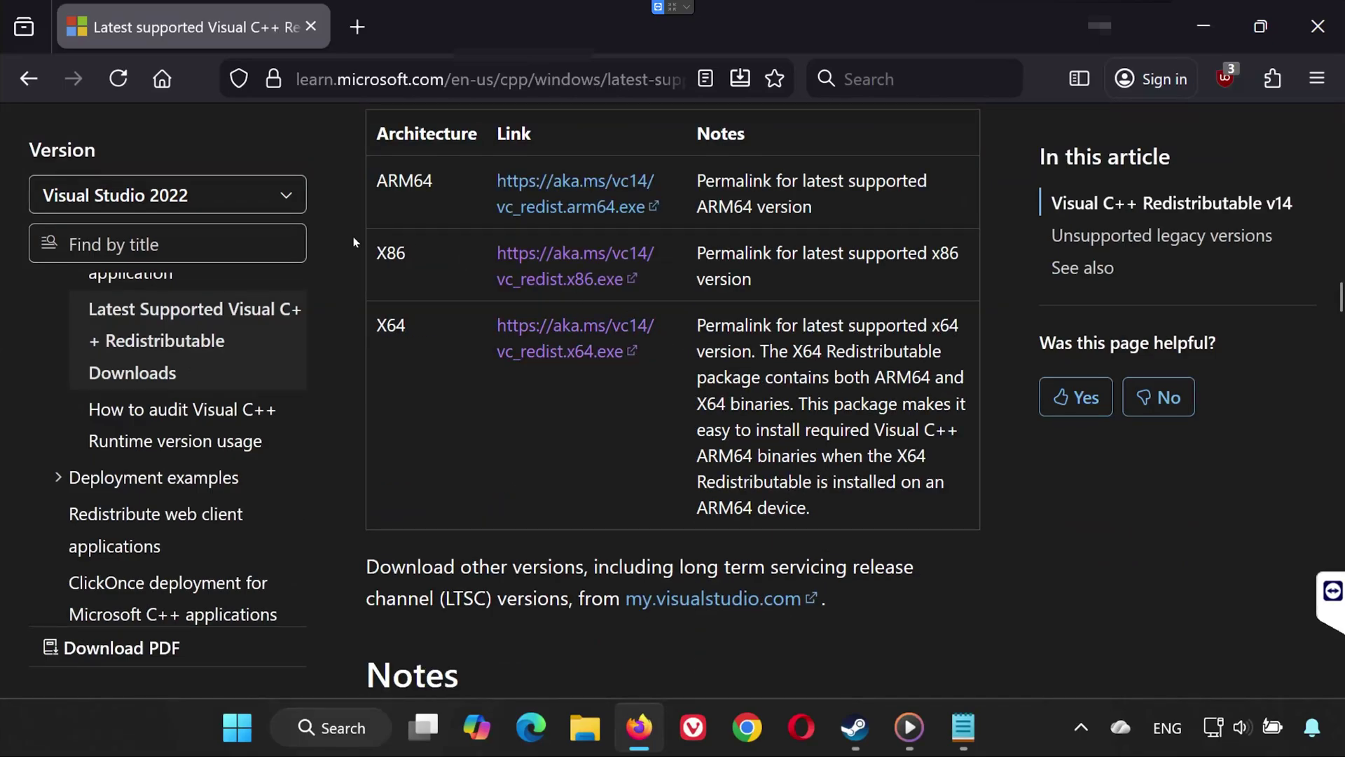
Download the X86 and X64 Visual C++ Redistributable installers, and close the browser.
click(605, 281)
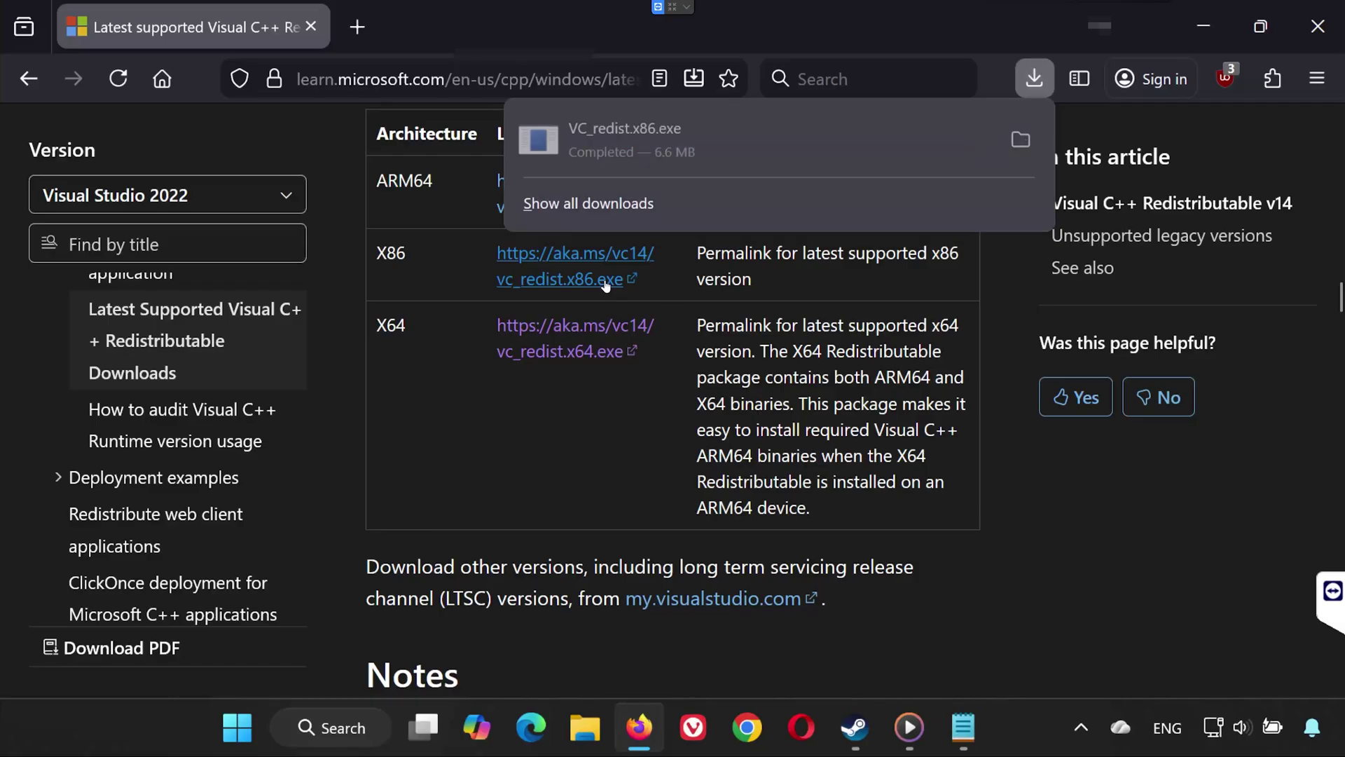
click(604, 356)
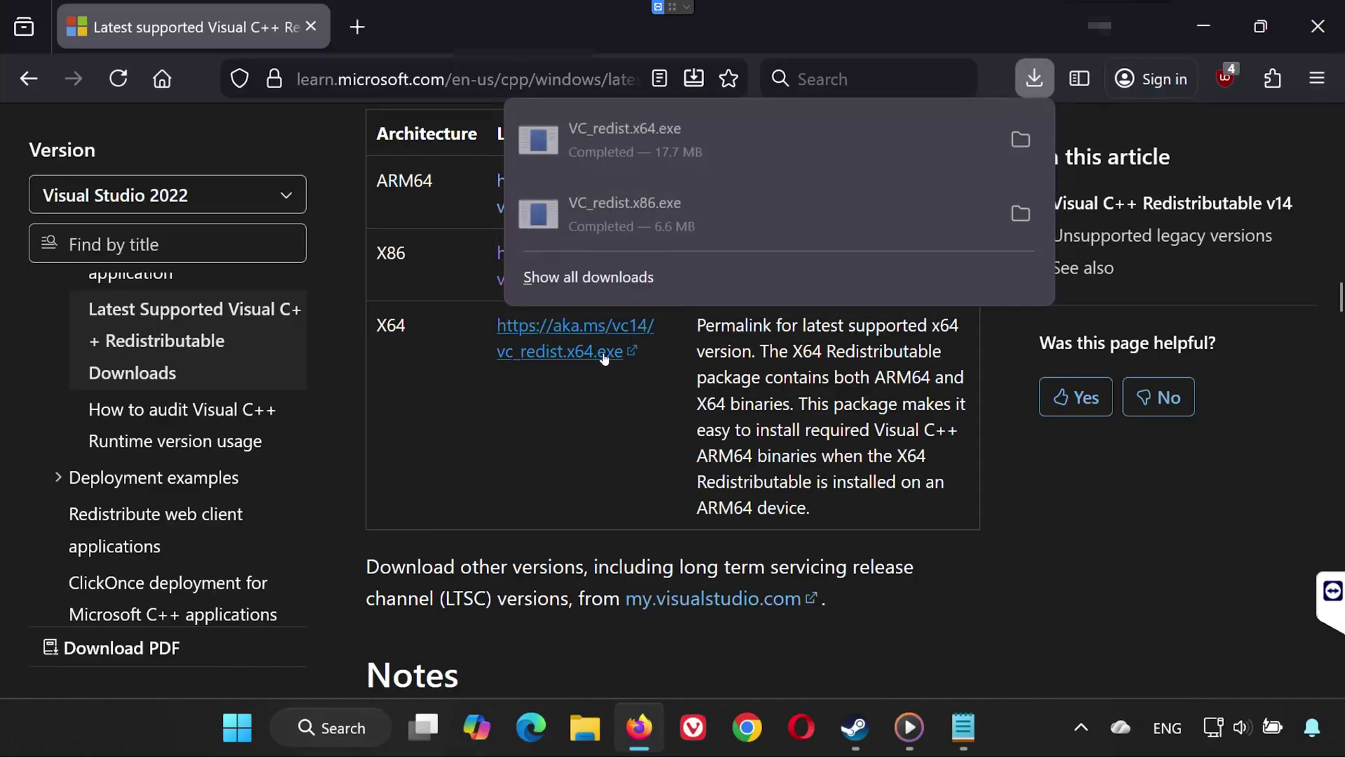
click(1326, 40)
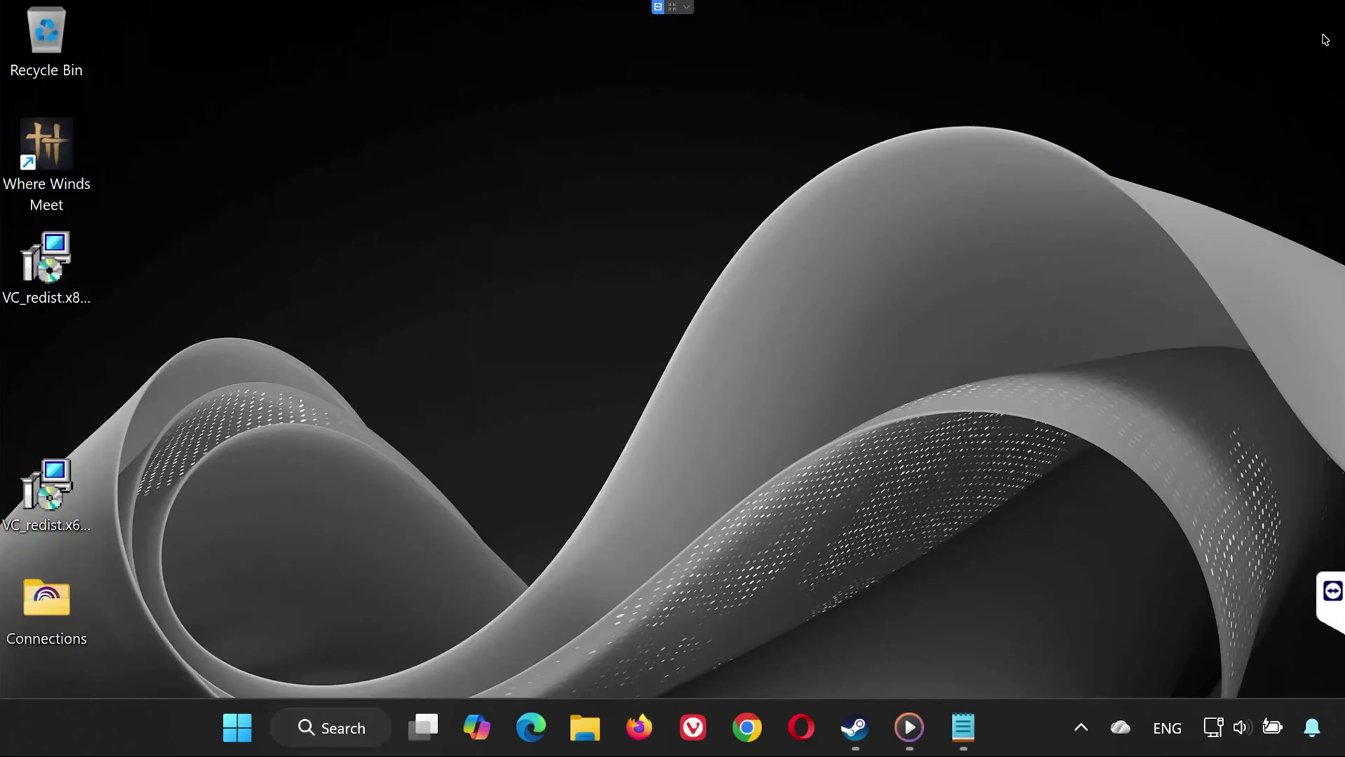
Install the x64 Microsoft Visual C++ v14 Redistributable from the desktop, accepting the license terms and allowing device changes, and close the installer.
double_click(54, 482)
click(406, 454)
click(756, 507)
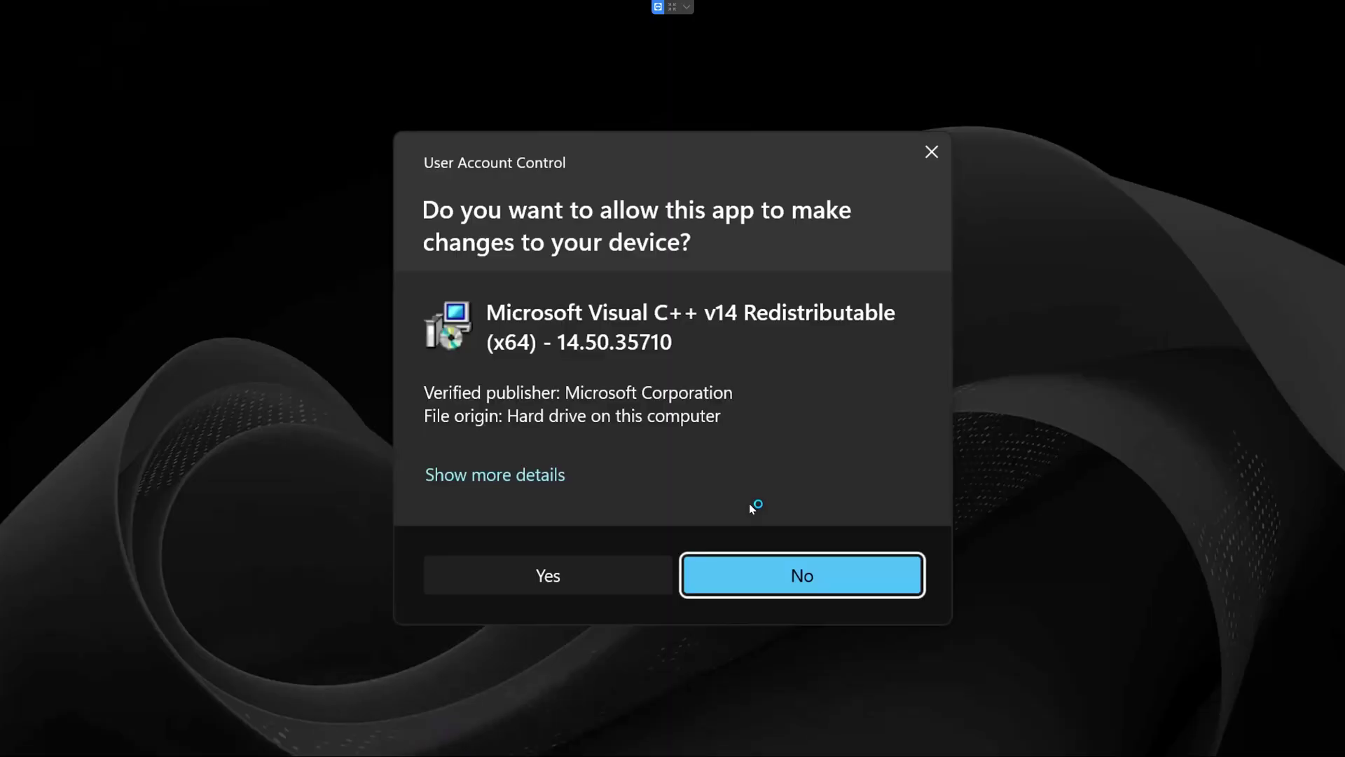
click(551, 574)
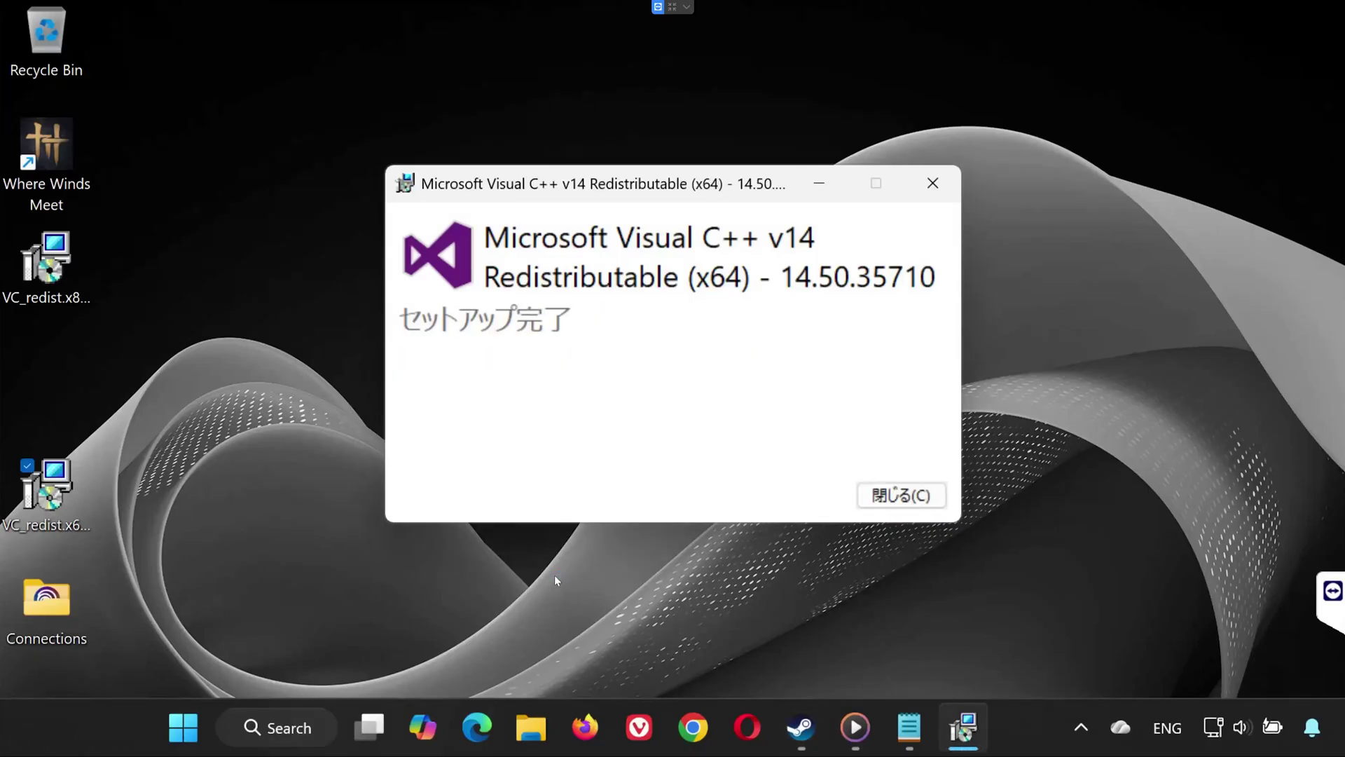
click(904, 496)
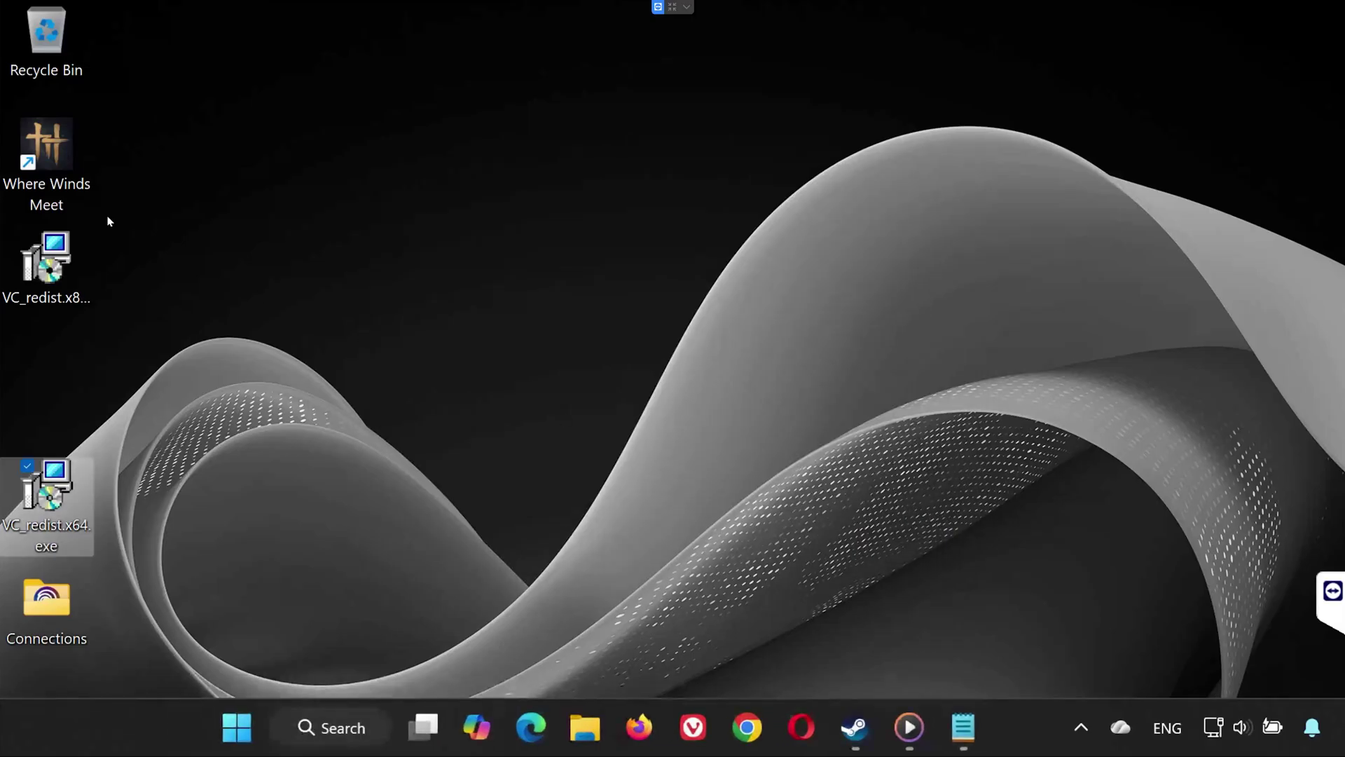
Install the x86 Microsoft Visual C++ v14 Redistributable from the desktop, accepting the license terms and allowing device changes, and close the installer.
double_click(71, 272)
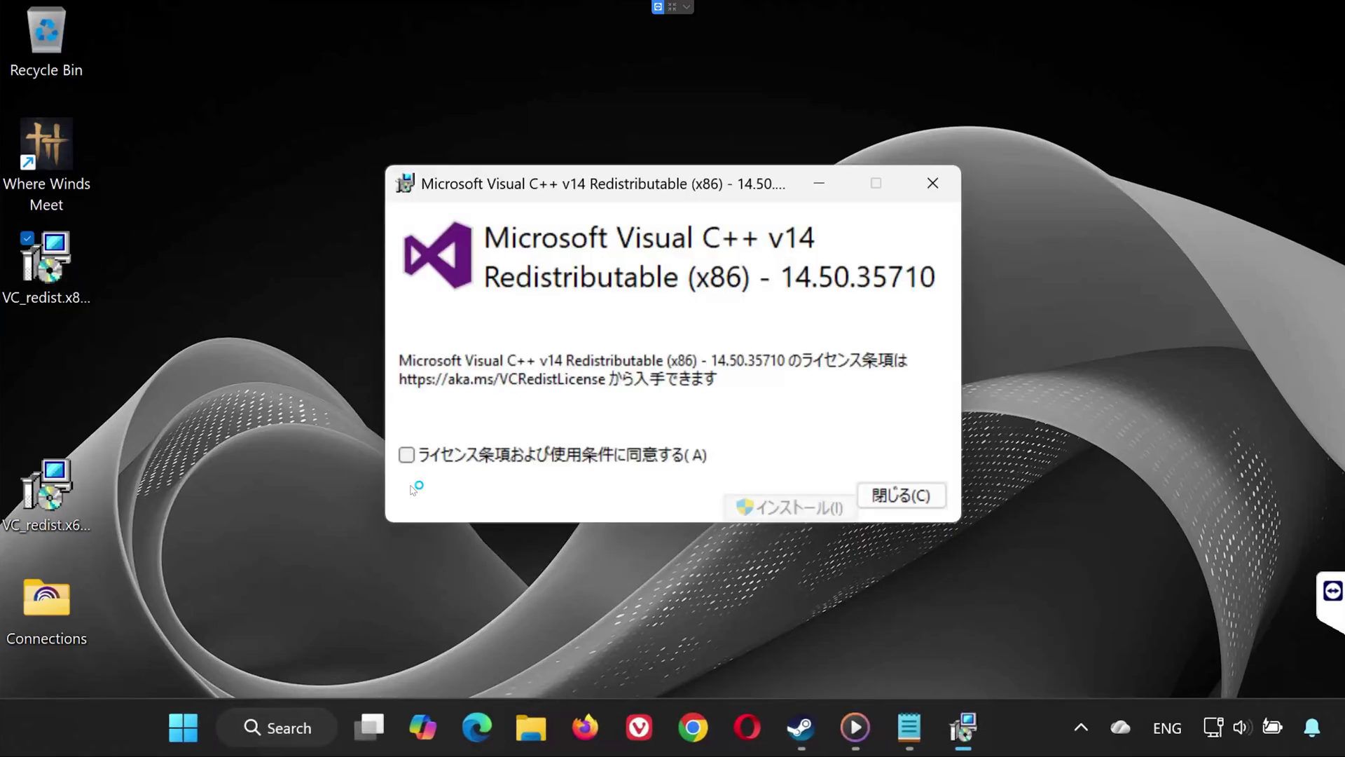
click(407, 454)
click(747, 512)
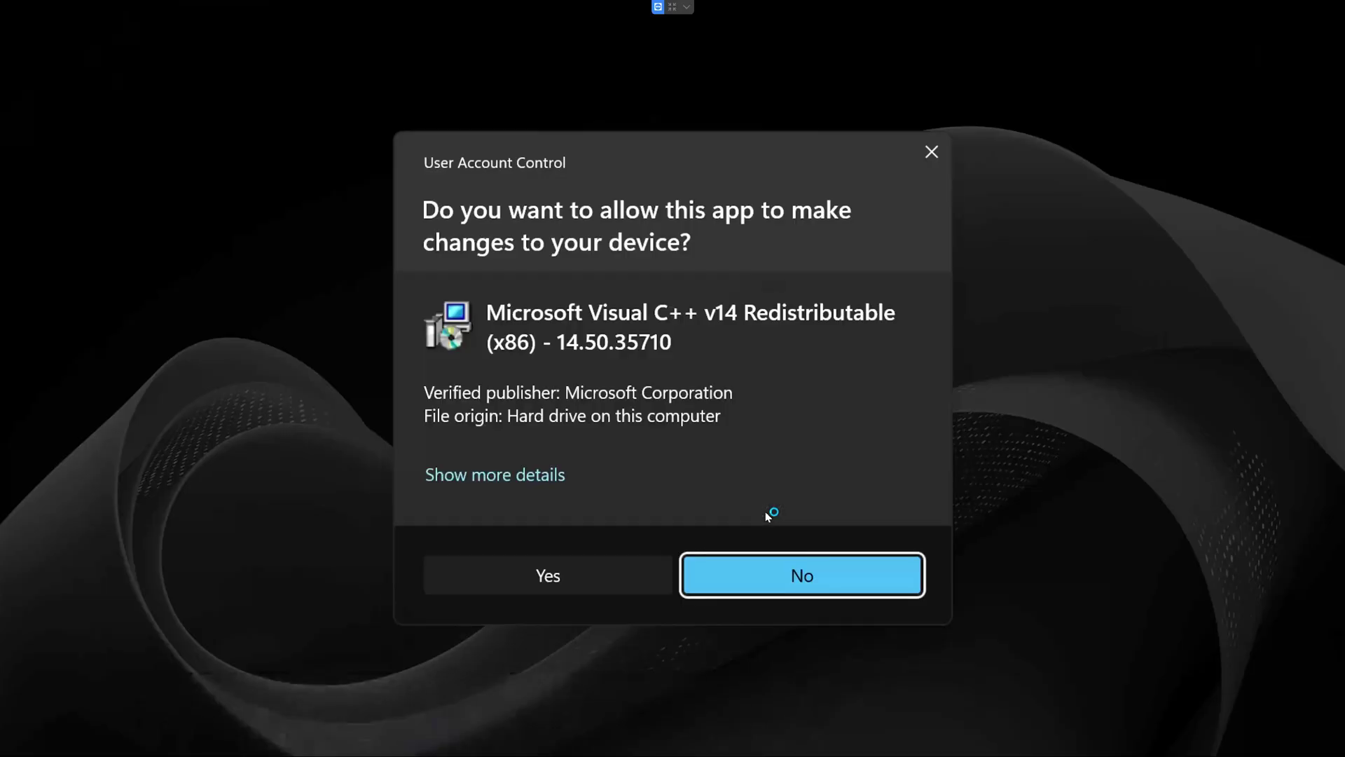
click(586, 585)
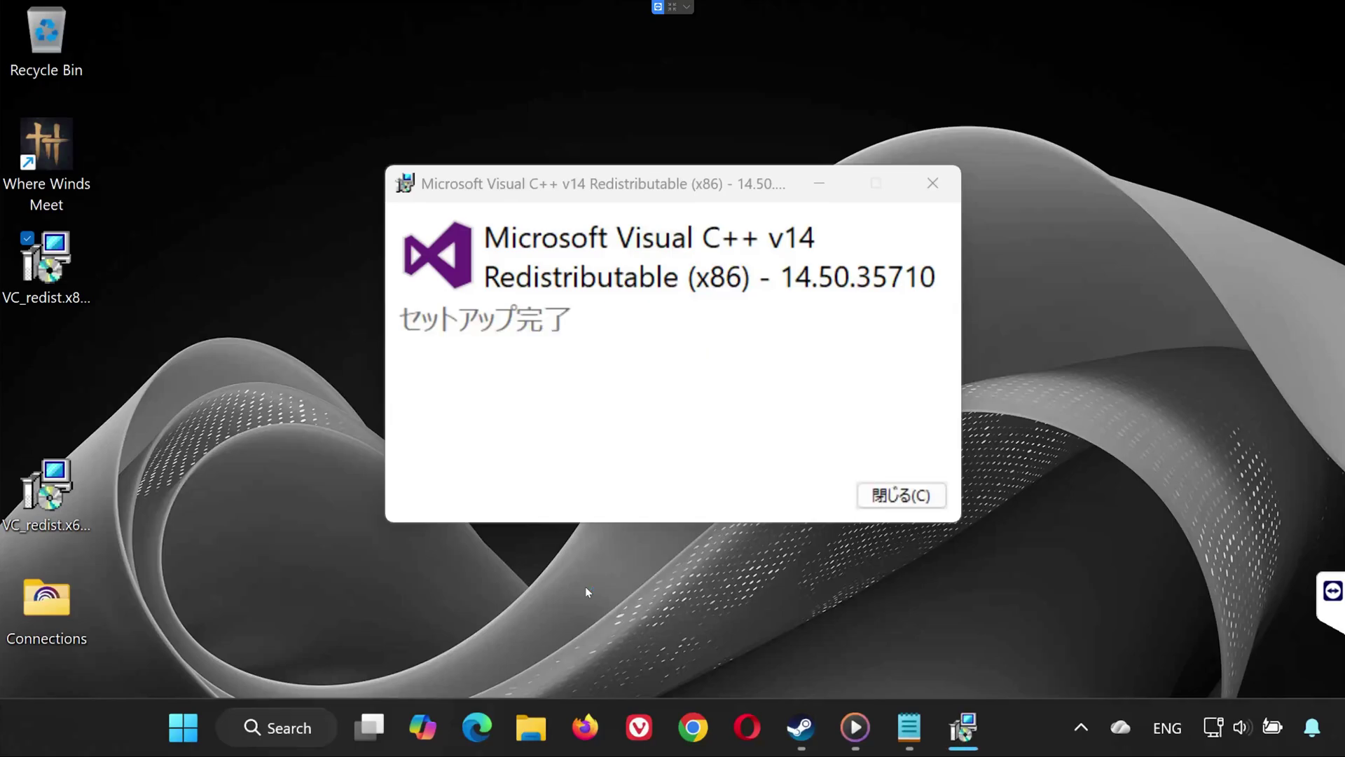
click(923, 494)
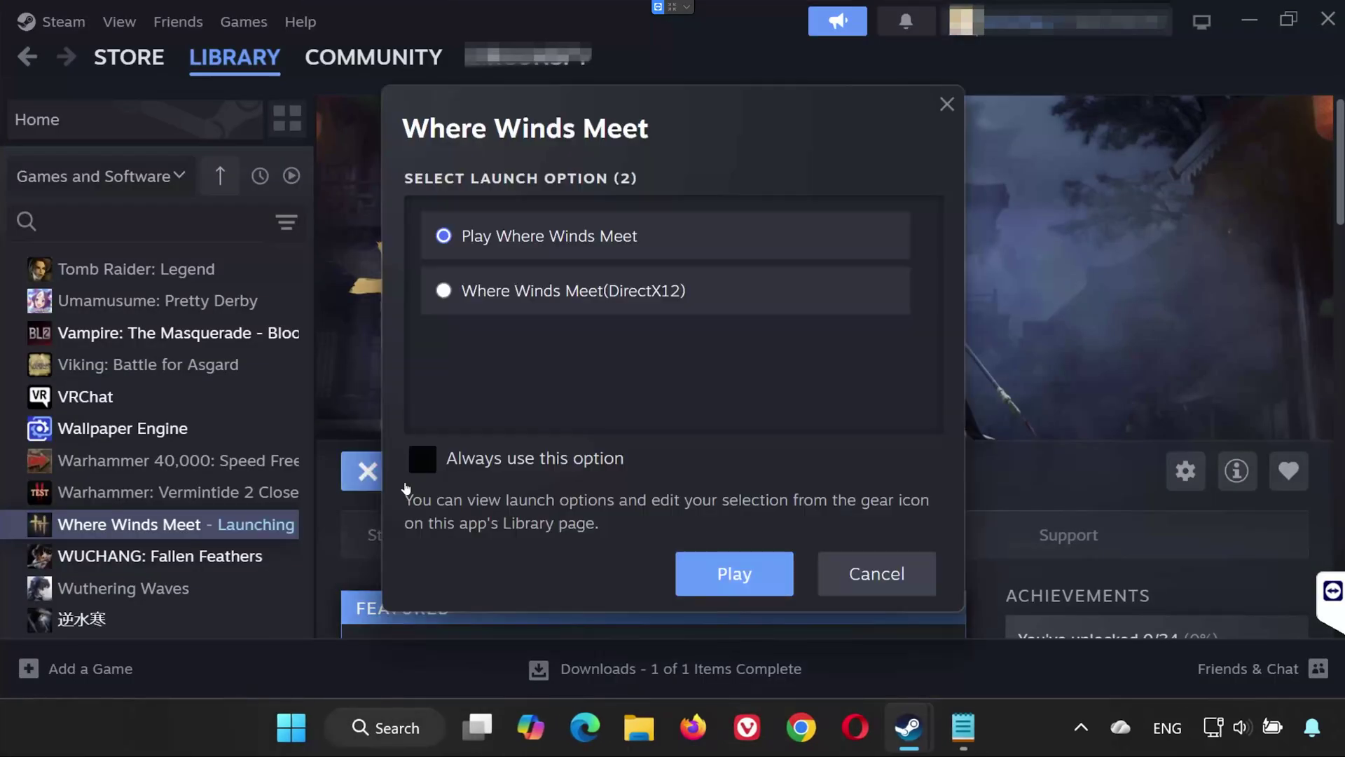
Launch the game with the Play Where Winds Meet option, confirm English text and audio, and agree to the terms of use.
click(725, 571)
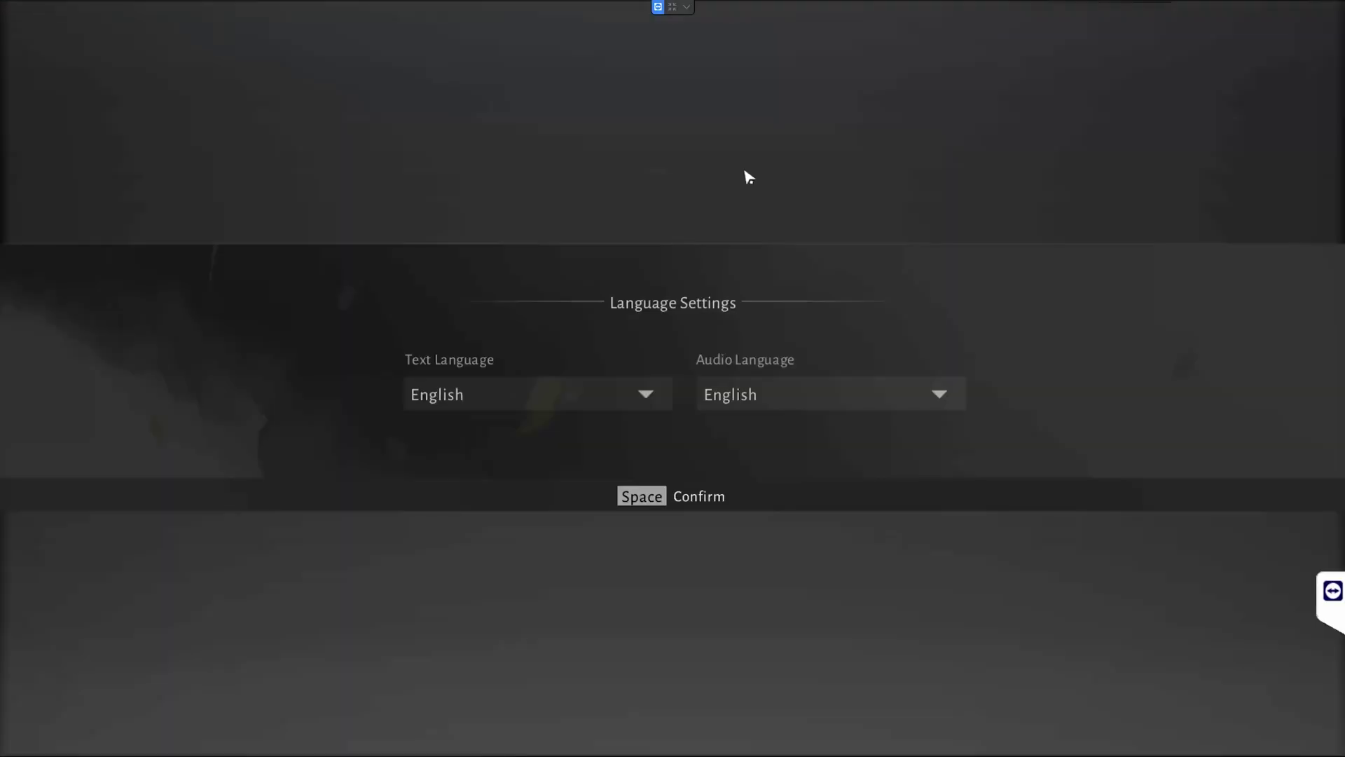
click(664, 509)
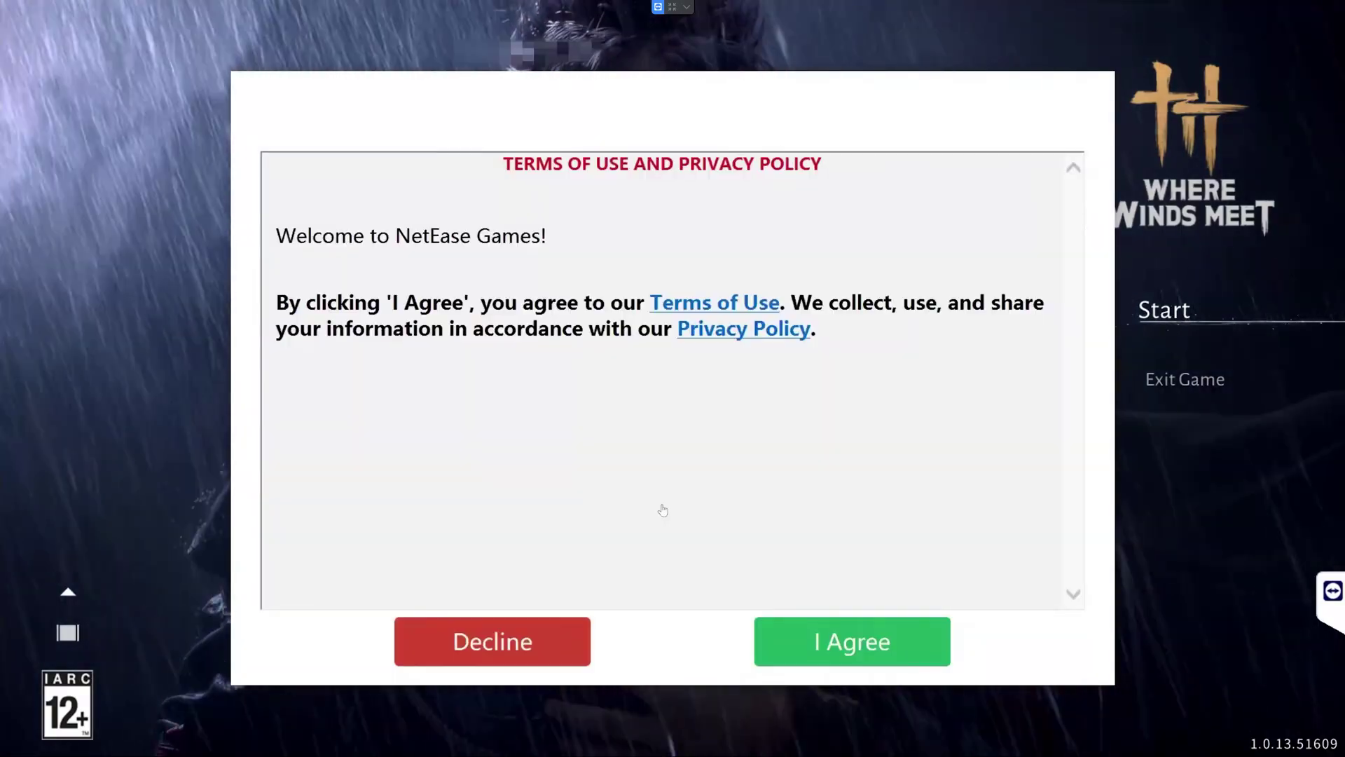
click(820, 640)
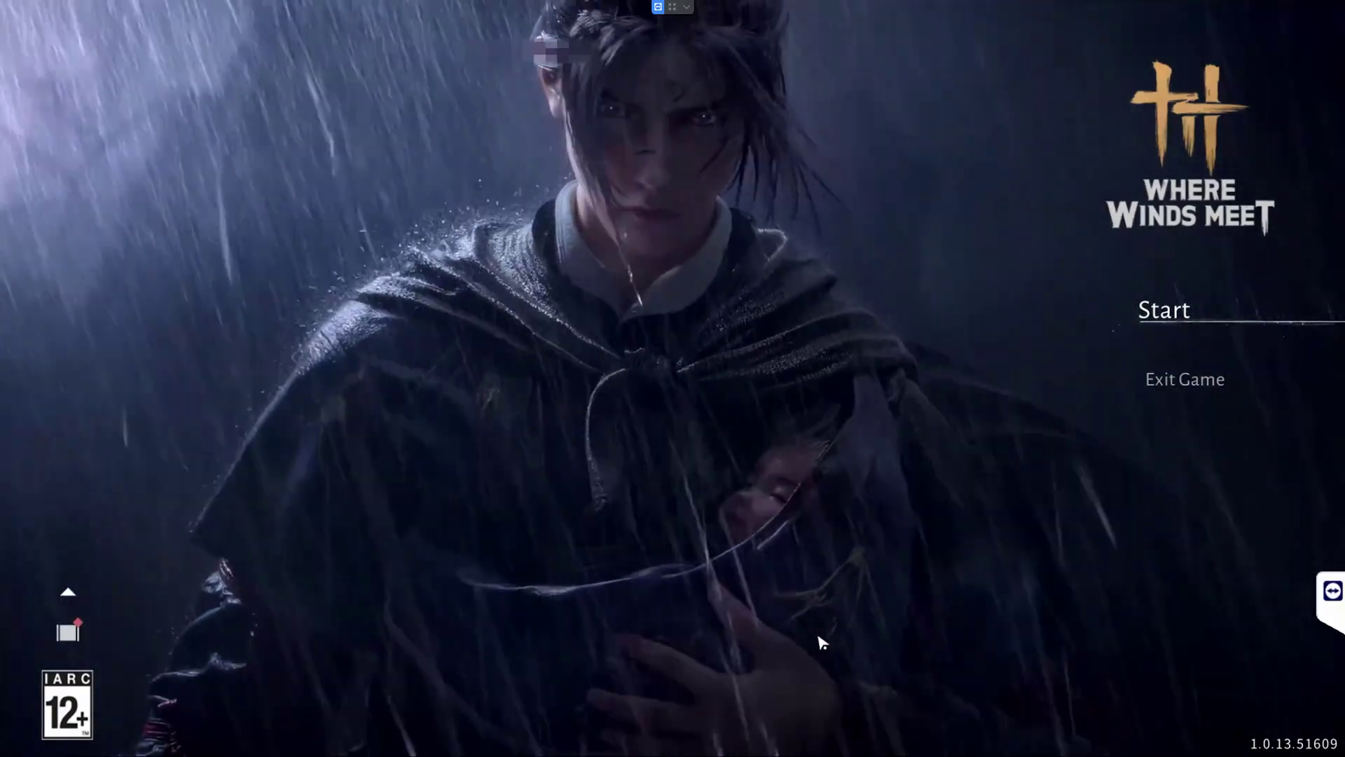